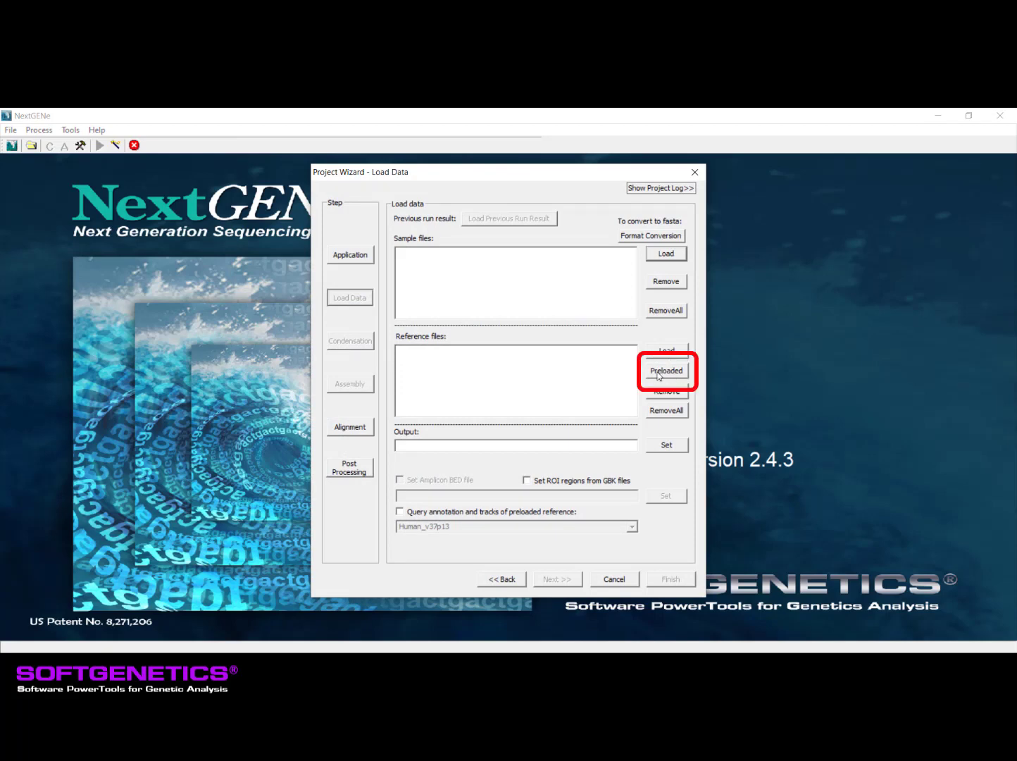
# Open the reference manager from the preloaded reference selection in the Project Wizard
pyautogui.click(666, 371)
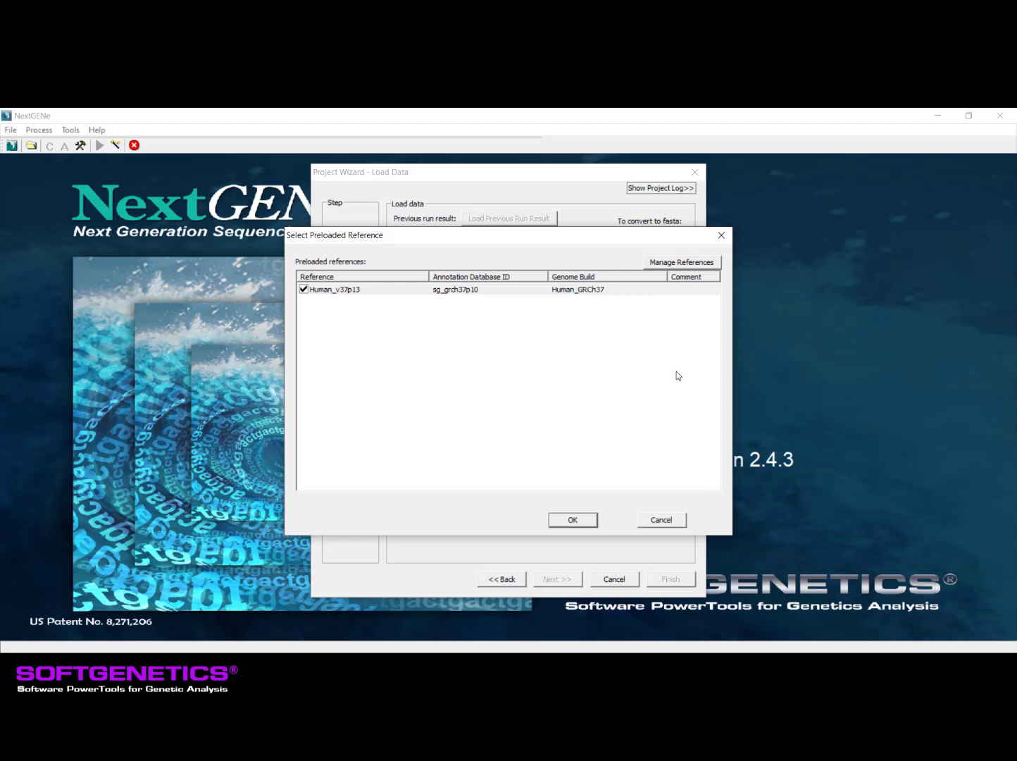
pyautogui.click(716, 264)
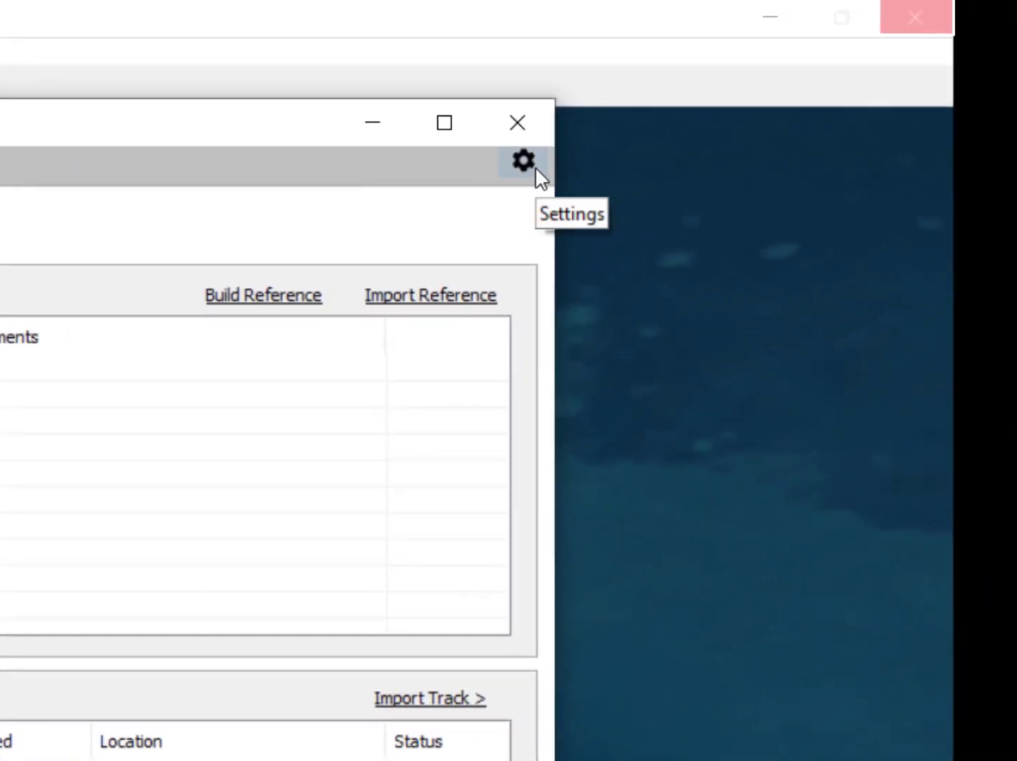
pyautogui.click(536, 171)
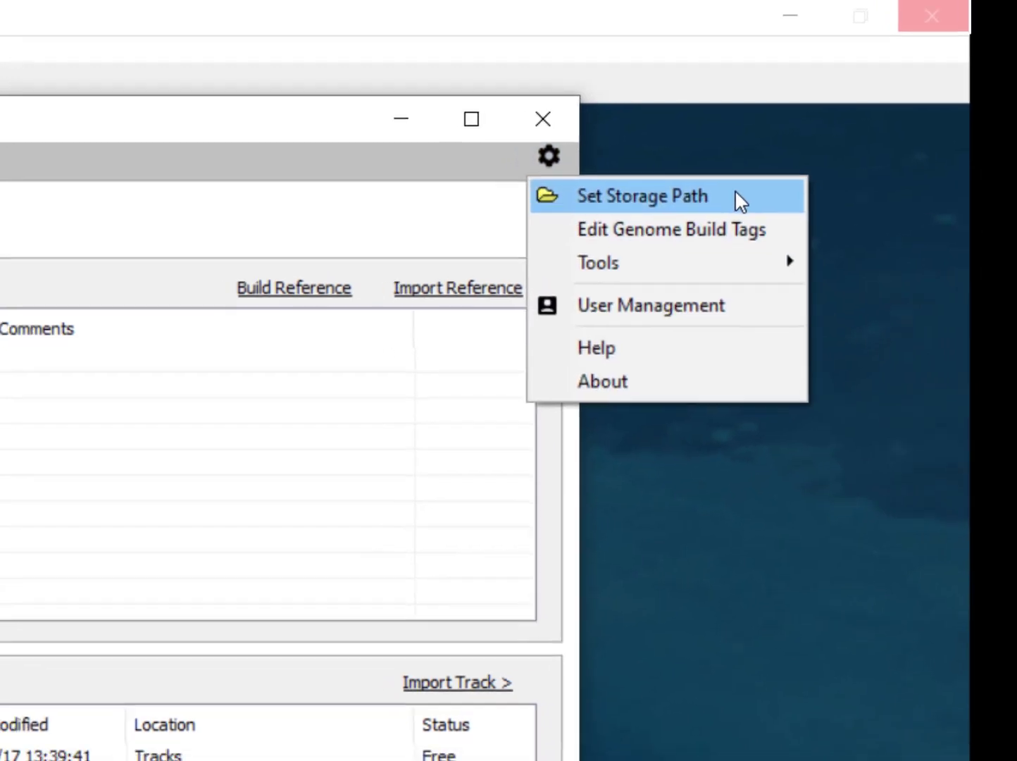
pyautogui.click(711, 201)
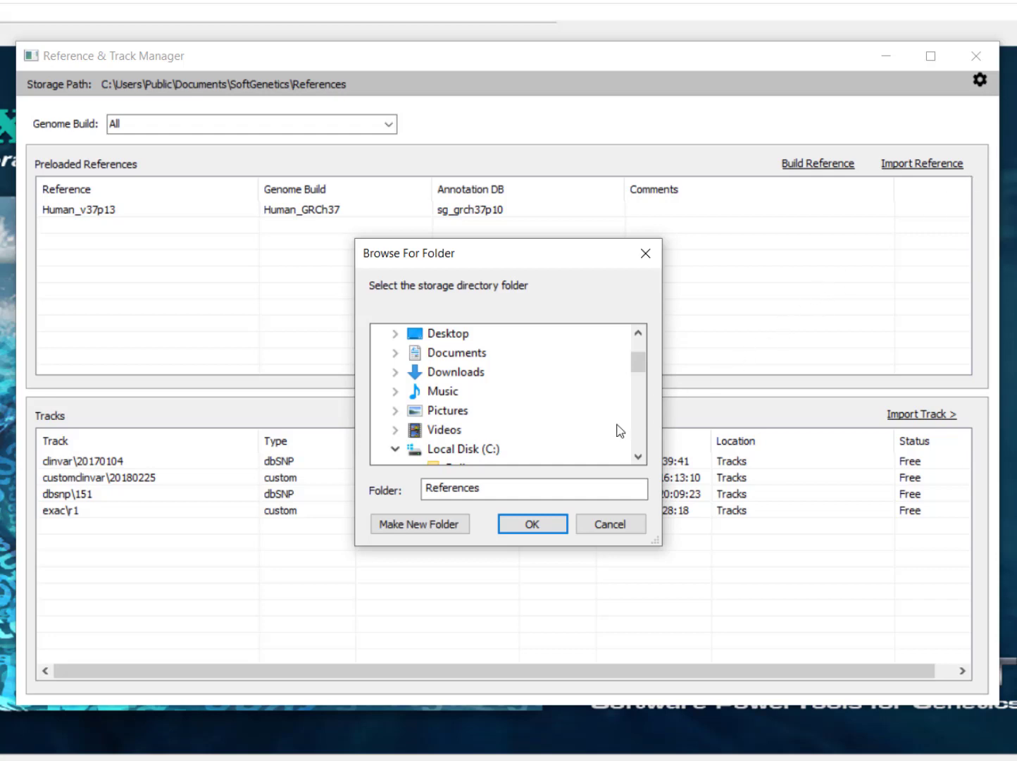
pyautogui.click(491, 486)
pyautogui.moveTo(490, 486); pyautogui.dragTo(398, 493)
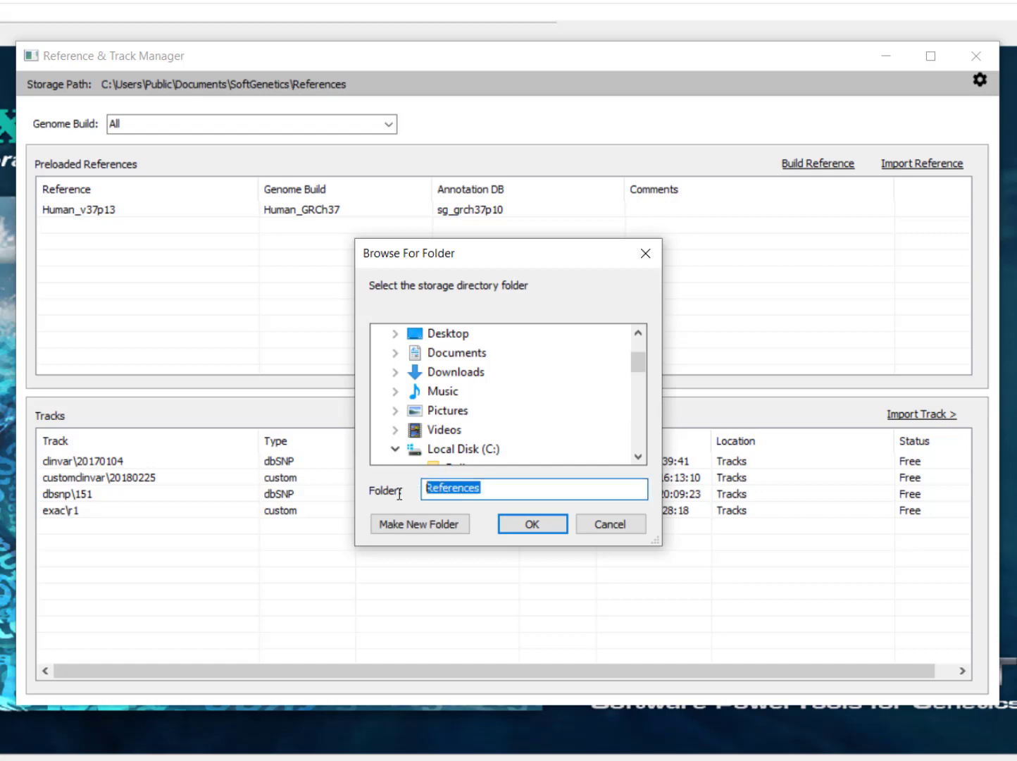
pyautogui.click(507, 486)
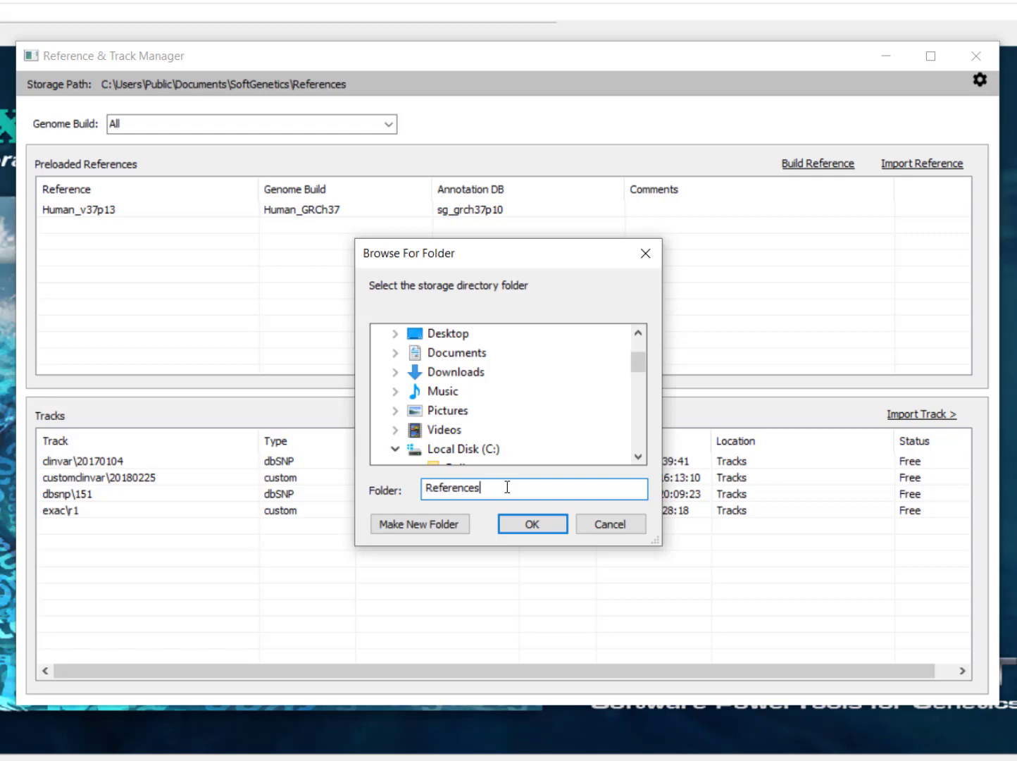
pyautogui.click(611, 530)
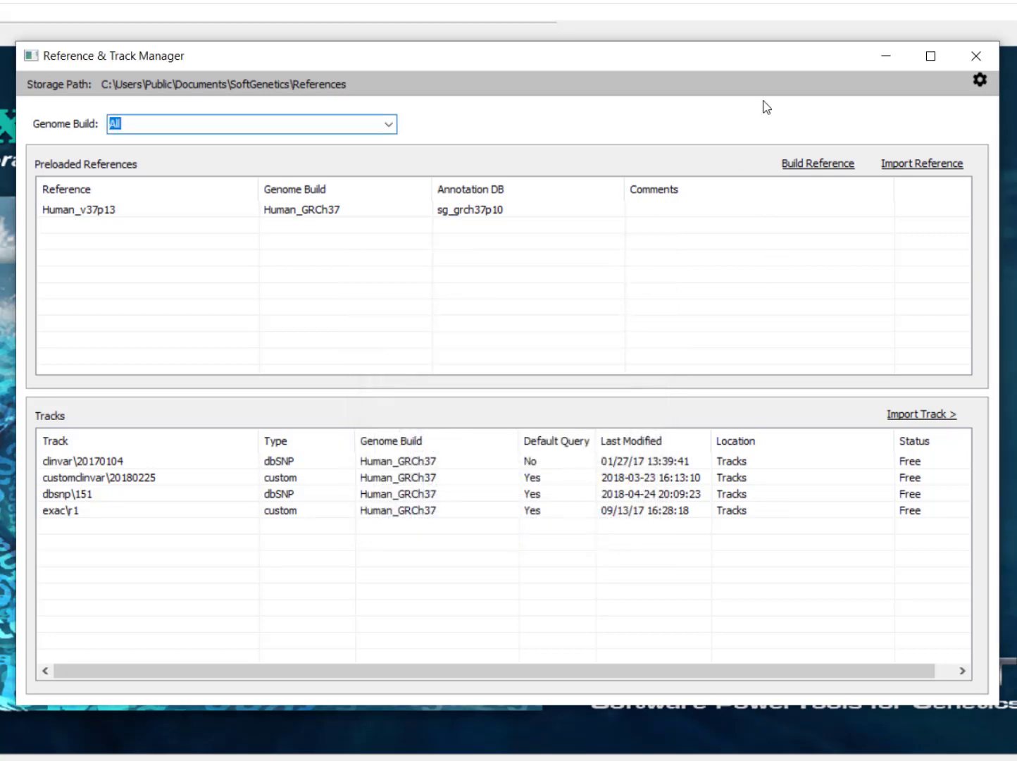
# Start a reference import and accept the existing MySQL connection settings
pyautogui.click(956, 169)
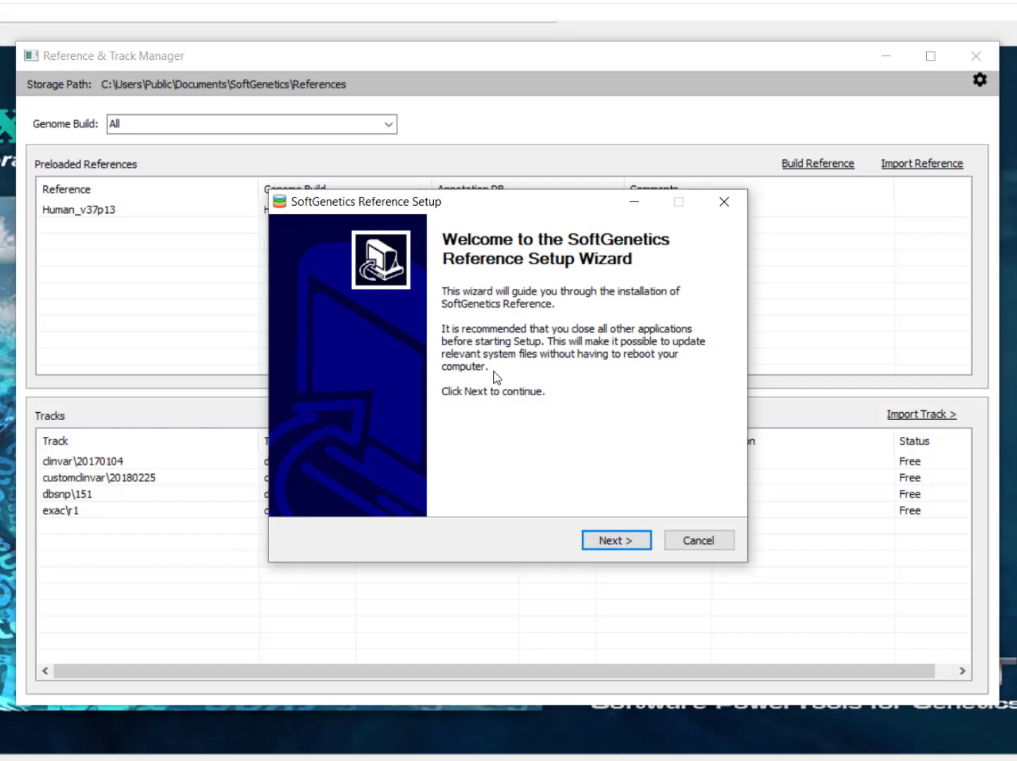
pyautogui.click(630, 547)
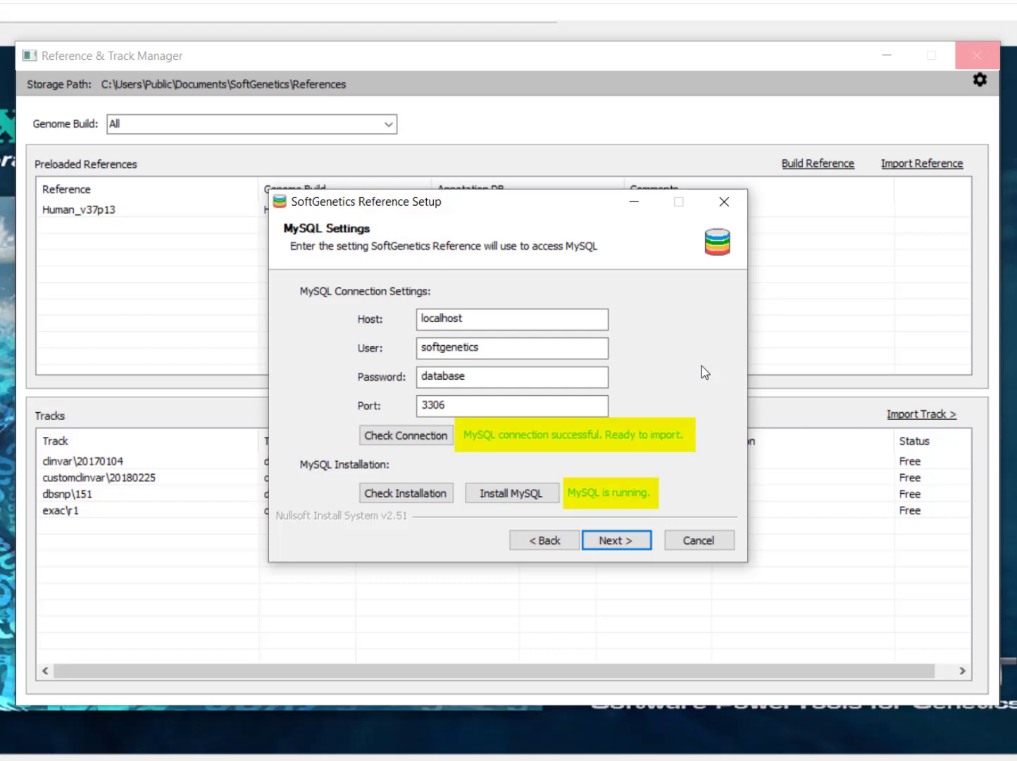
pyautogui.click(631, 543)
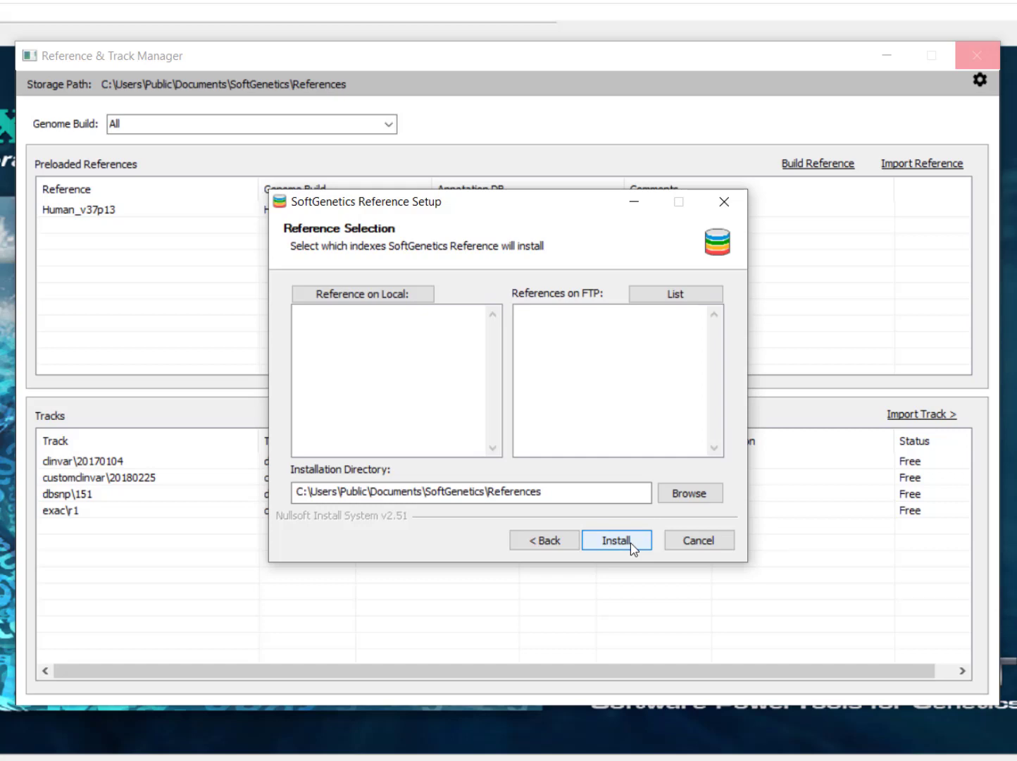
# Install the Human_GRCh38.p7_108.zip reference from the FTP list into the preset installation directory and close the setup wizard
pyautogui.click(695, 292)
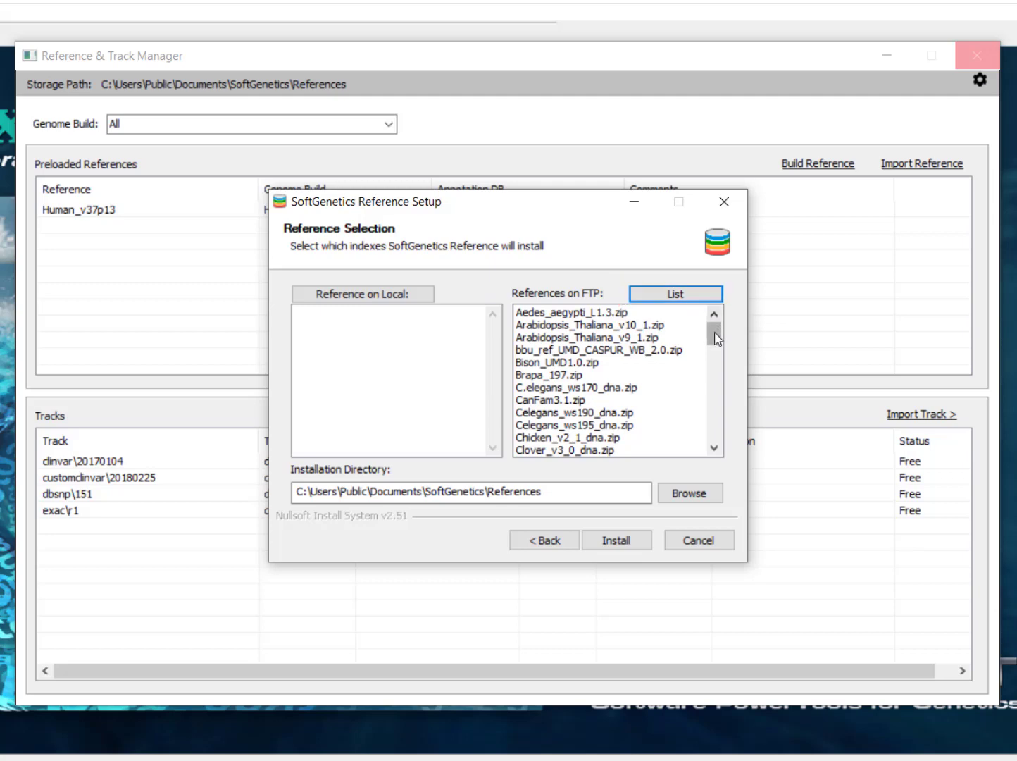
pyautogui.moveTo(714, 333); pyautogui.dragTo(714, 376)
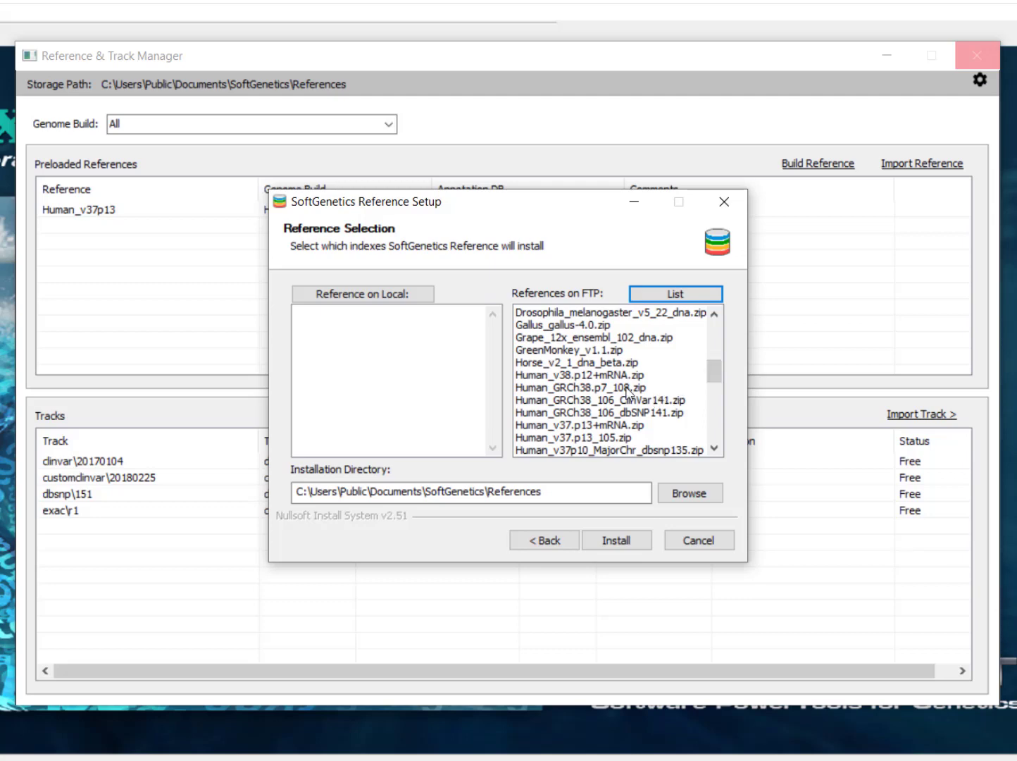
pyautogui.click(621, 387)
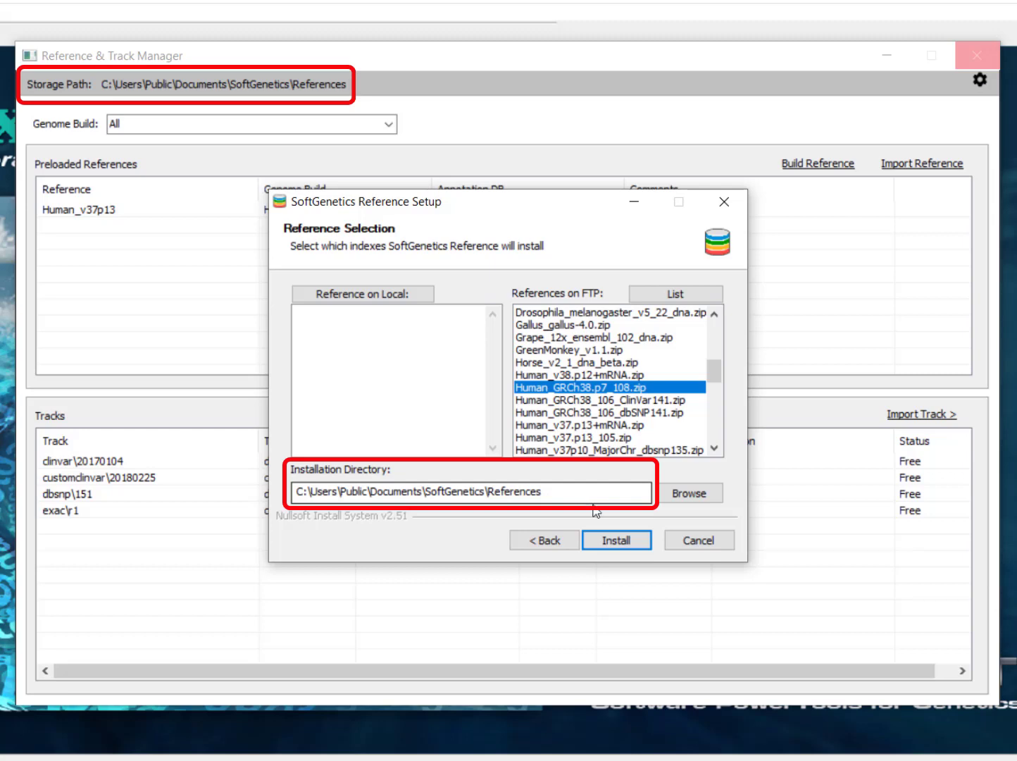
pyautogui.click(626, 543)
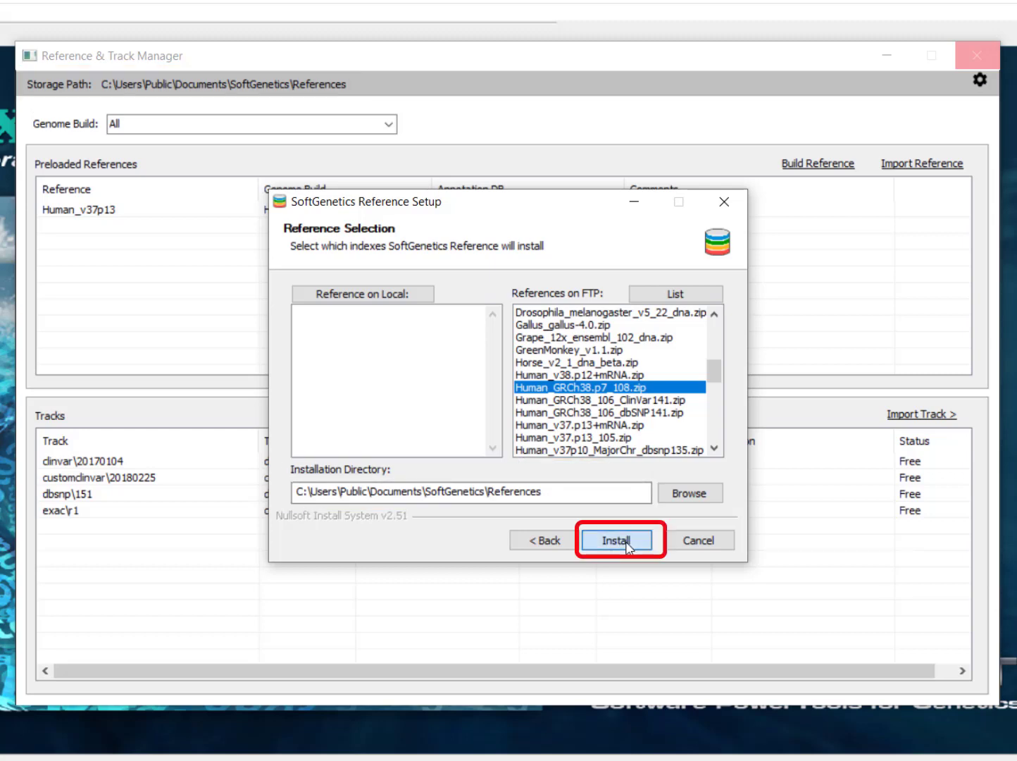
pyautogui.click(597, 448)
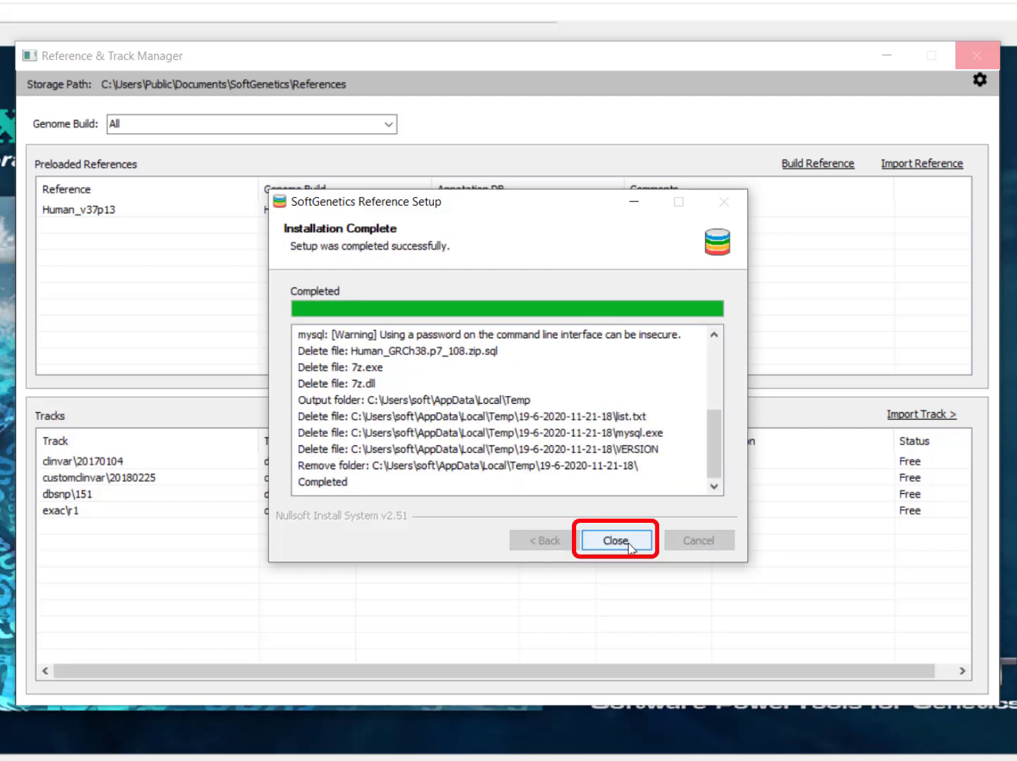
pyautogui.click(615, 540)
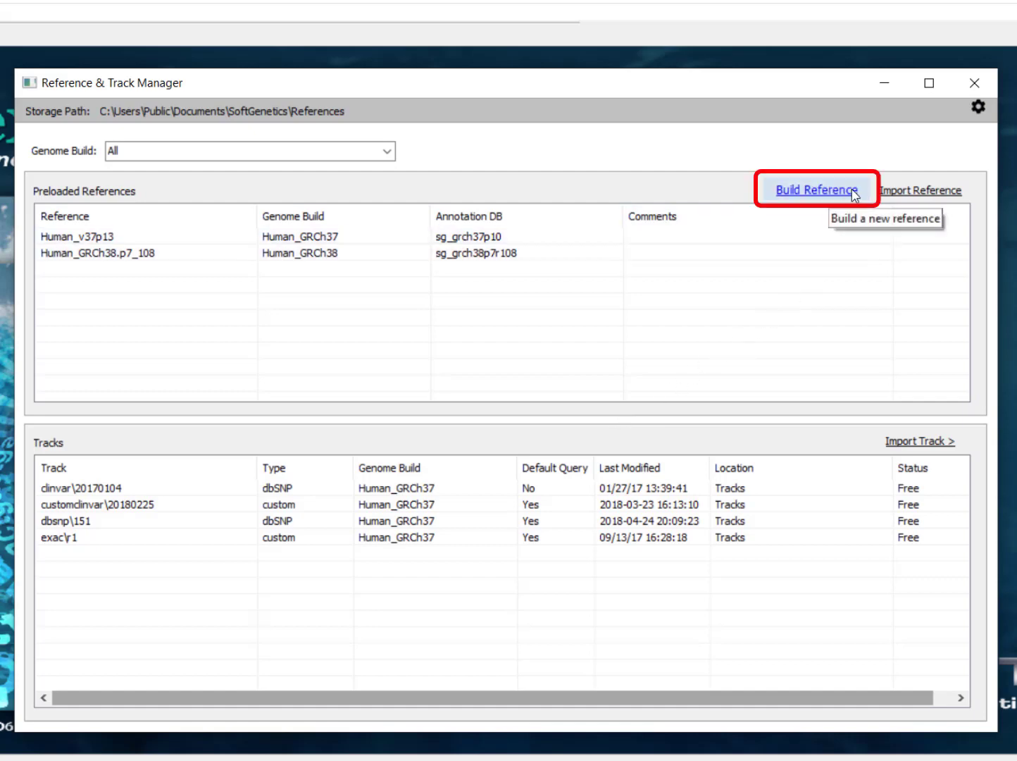
pyautogui.click(817, 190)
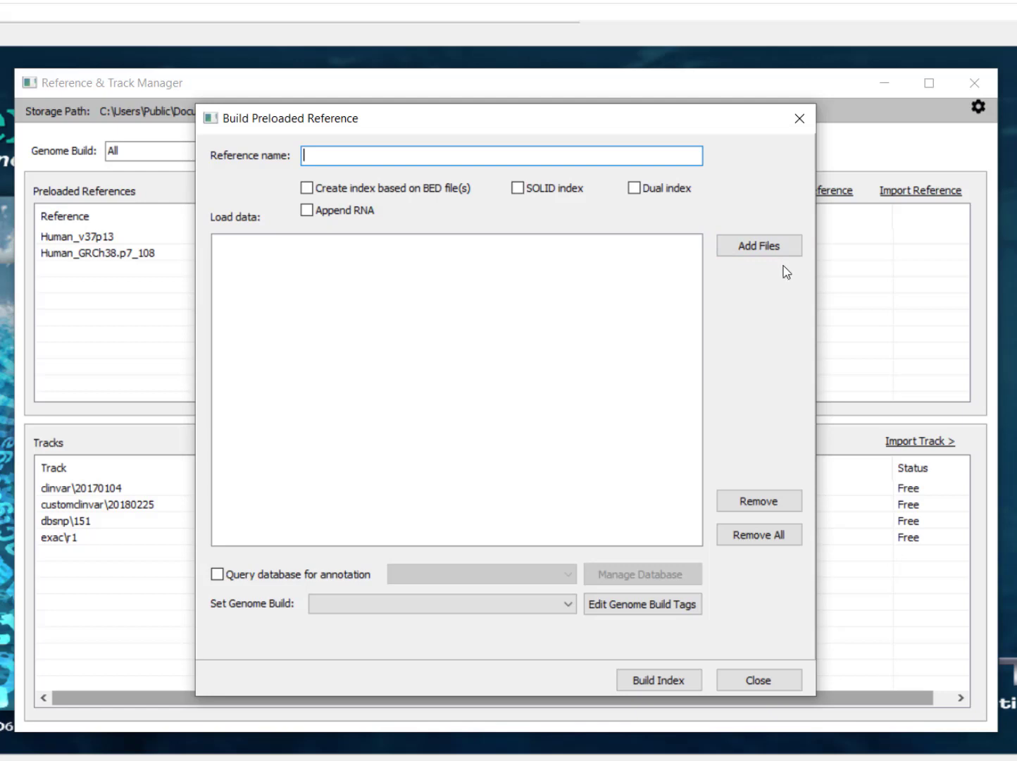
pyautogui.click(220, 576)
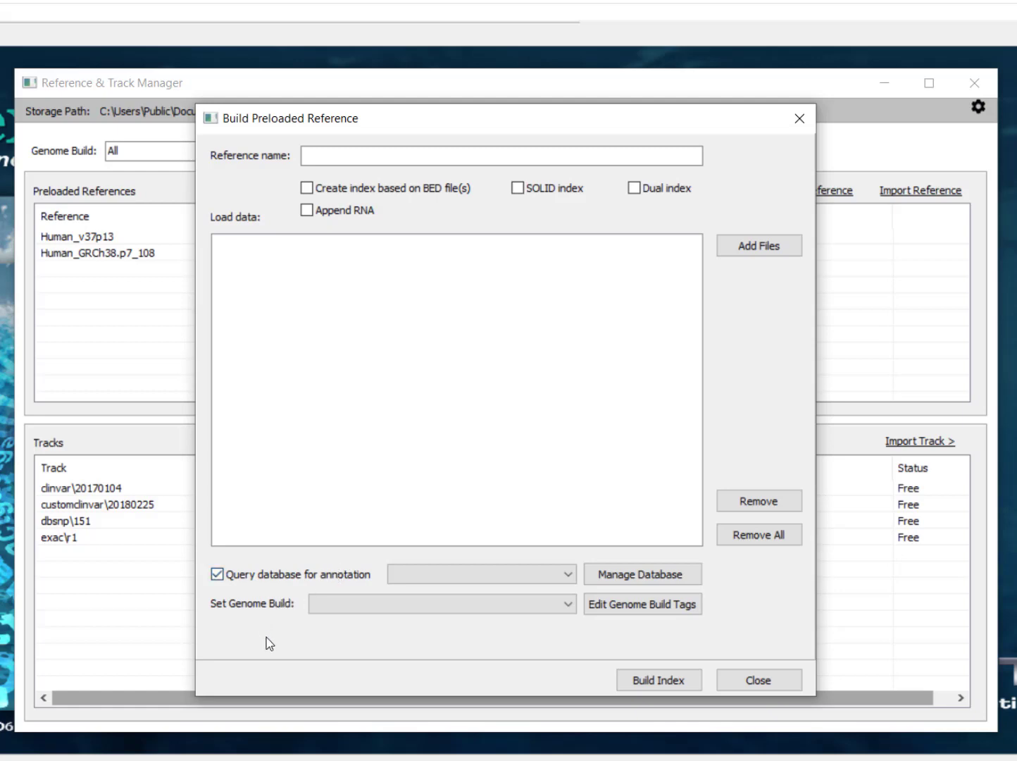
pyautogui.click(386, 605)
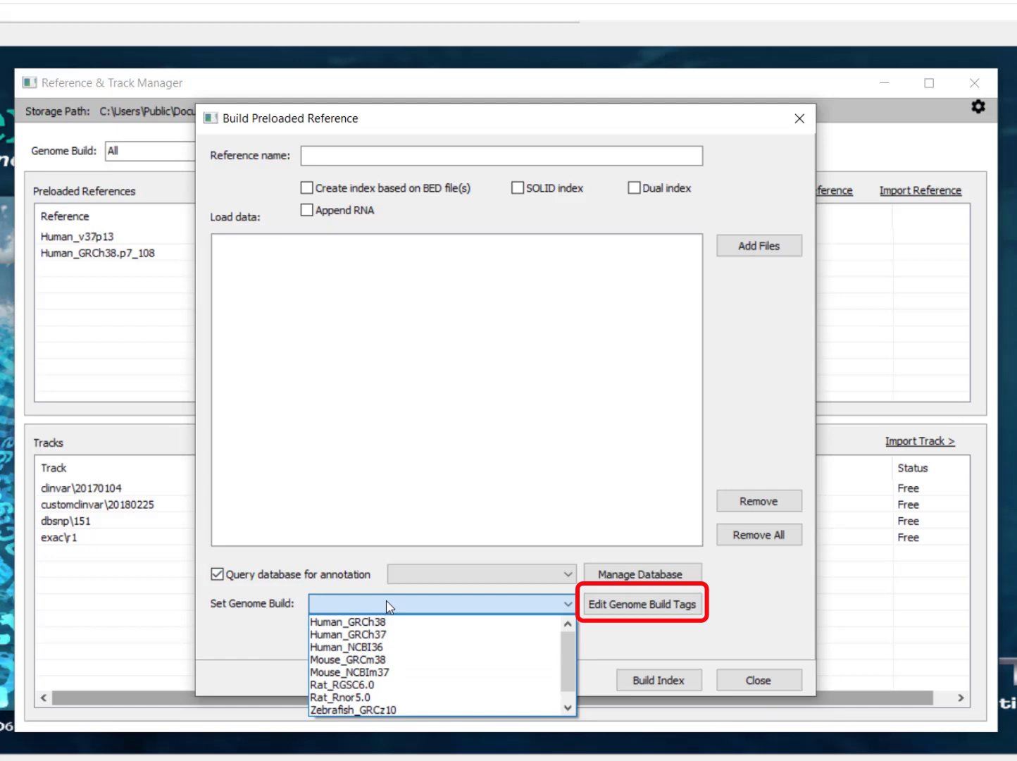
pyautogui.click(387, 605)
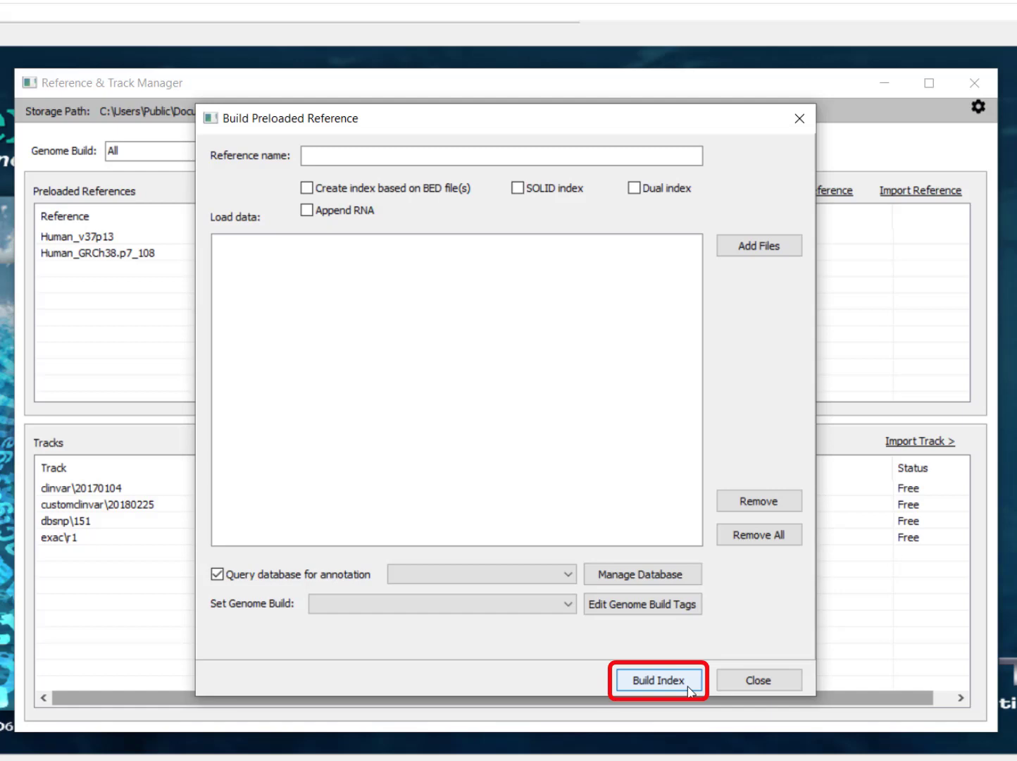
pyautogui.click(658, 679)
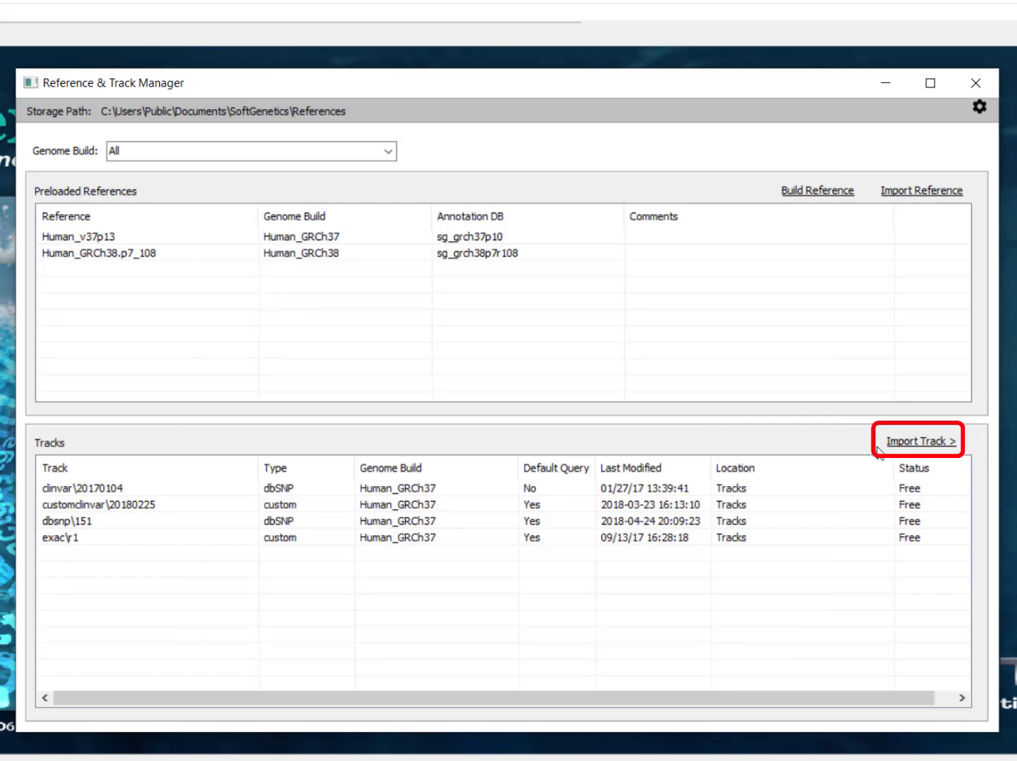
# Start a dbSNP/Clinvar track import and add clinvar_20200615.vcf.gz from the Downloads folder
pyautogui.click(922, 442)
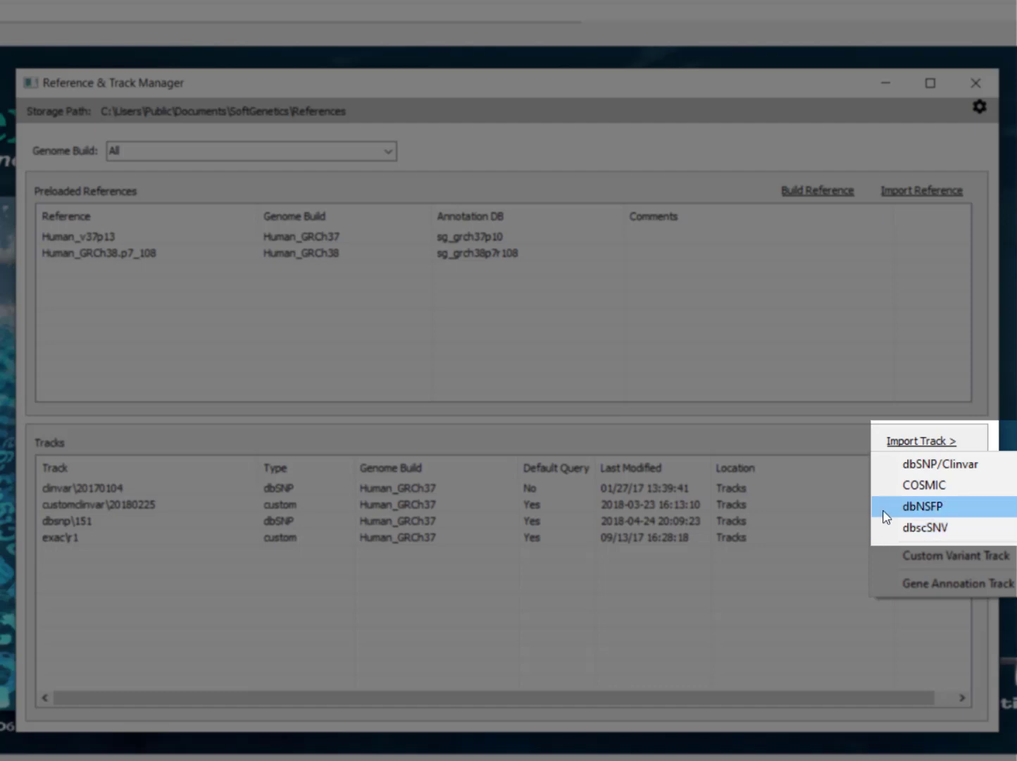
pyautogui.click(897, 468)
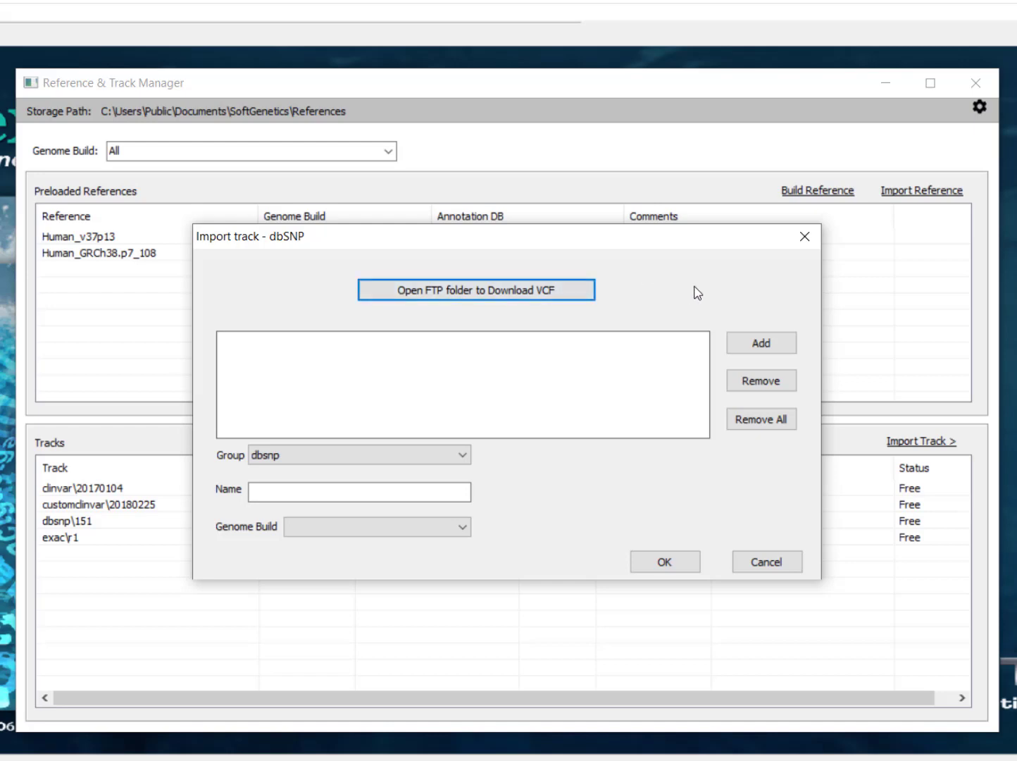
pyautogui.click(771, 349)
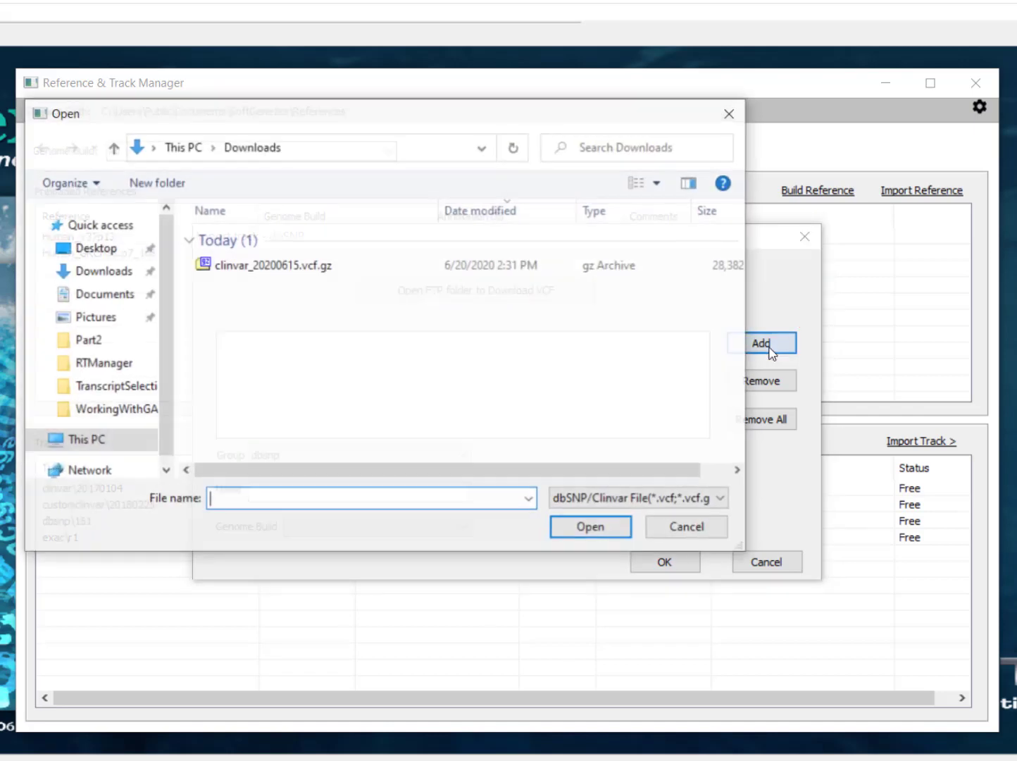
pyautogui.doubleClick(342, 276)
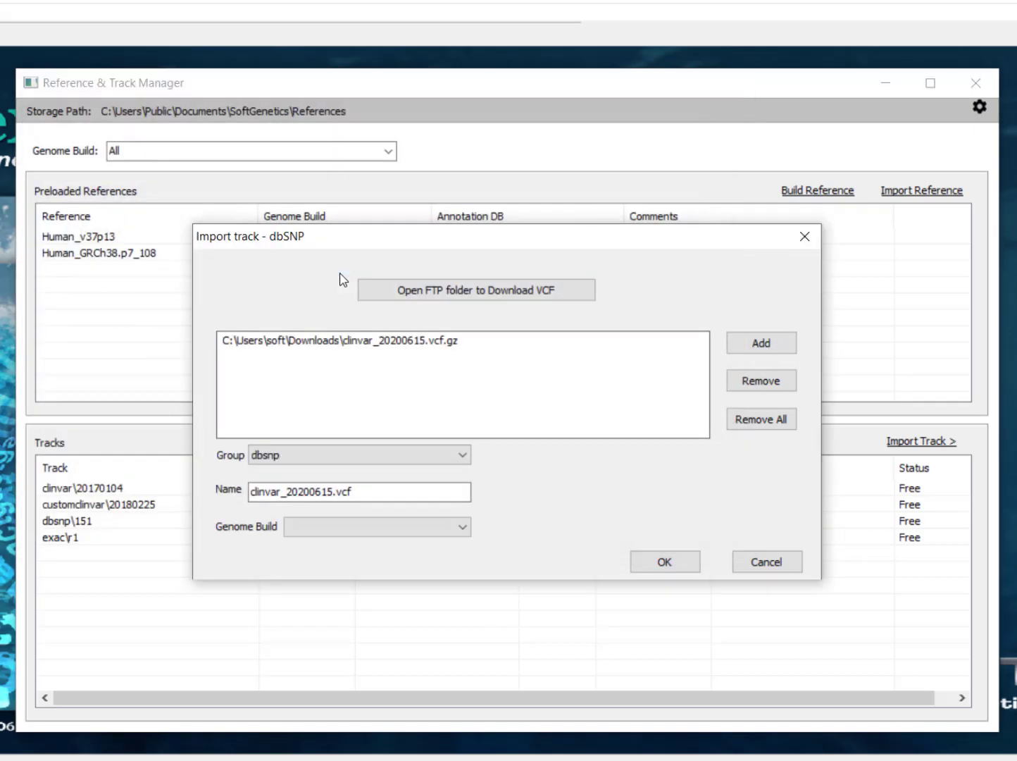
# Set the imported track's group to clinvar and shorten its name to clinvar_20200615
pyautogui.click(344, 459)
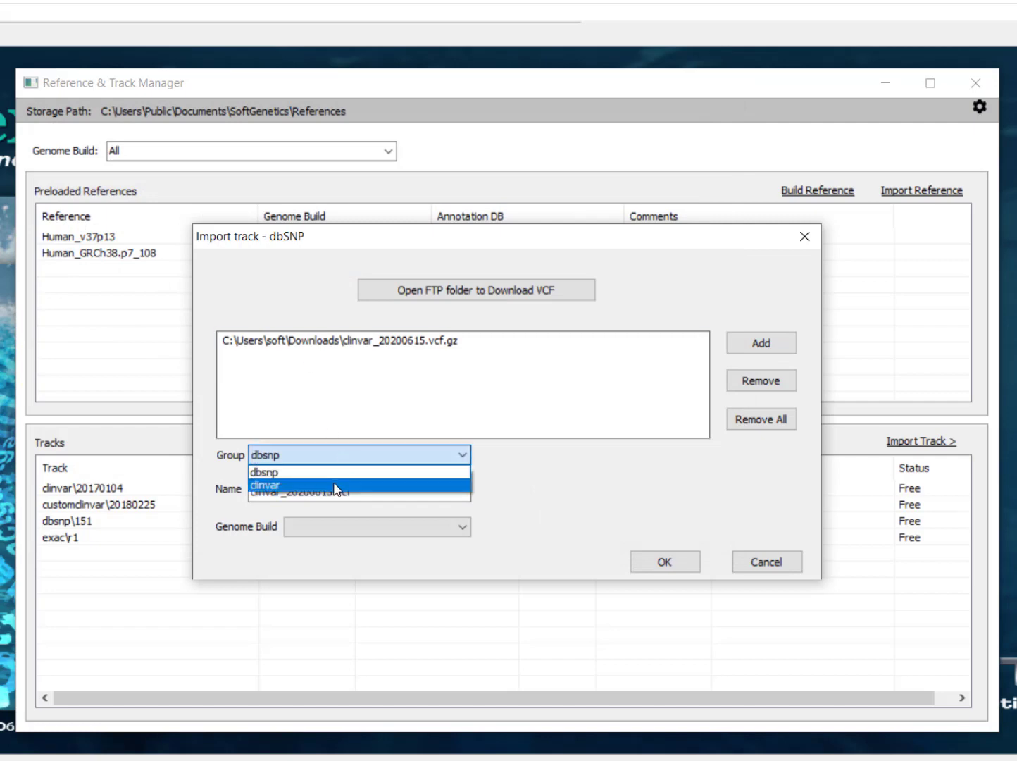
pyautogui.click(337, 485)
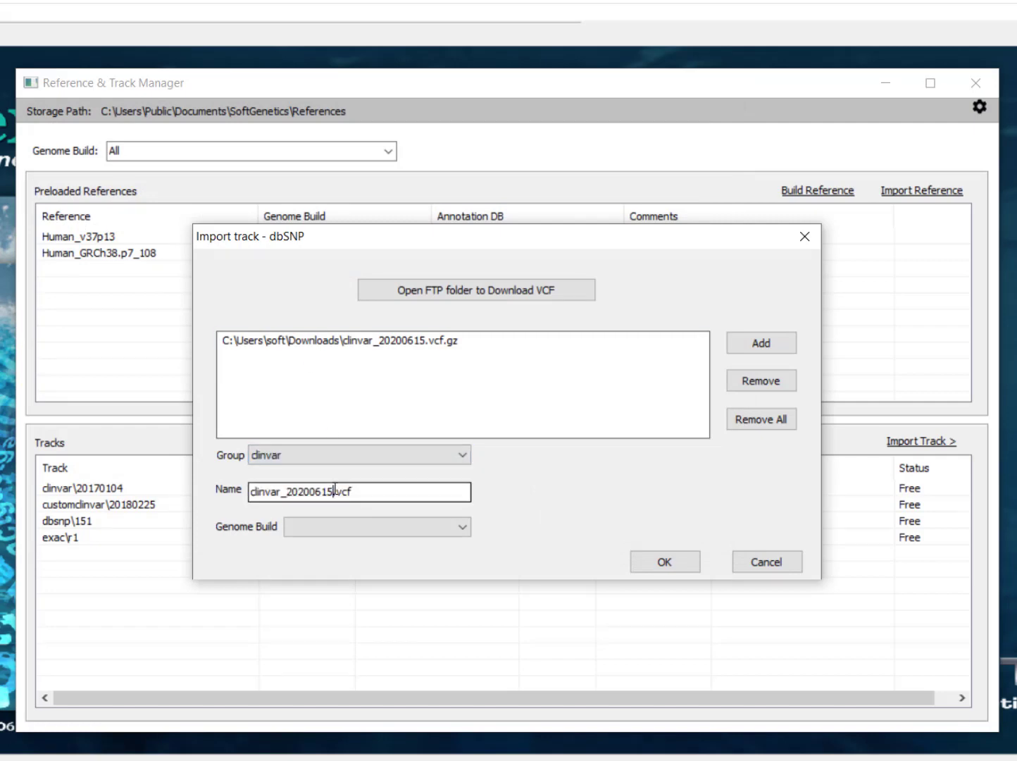
pyautogui.moveTo(332, 492); pyautogui.dragTo(375, 486)
pyautogui.press('BackSpace')
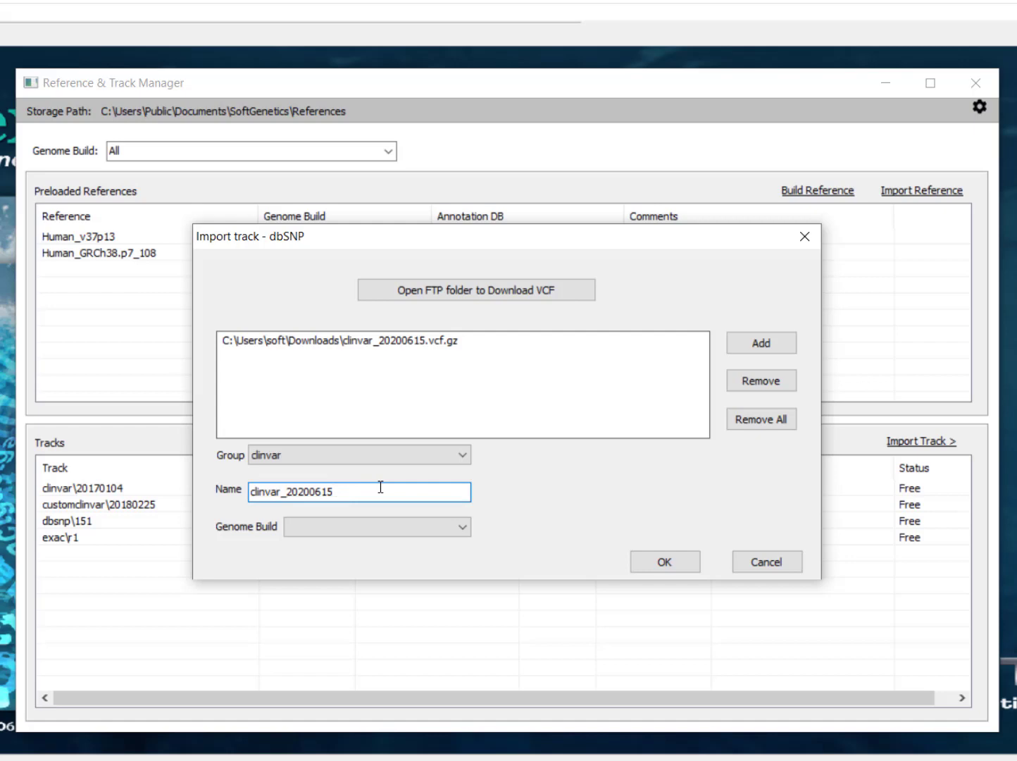
# Set the track's genome build to Human_GRCh38 and complete the import
pyautogui.click(383, 524)
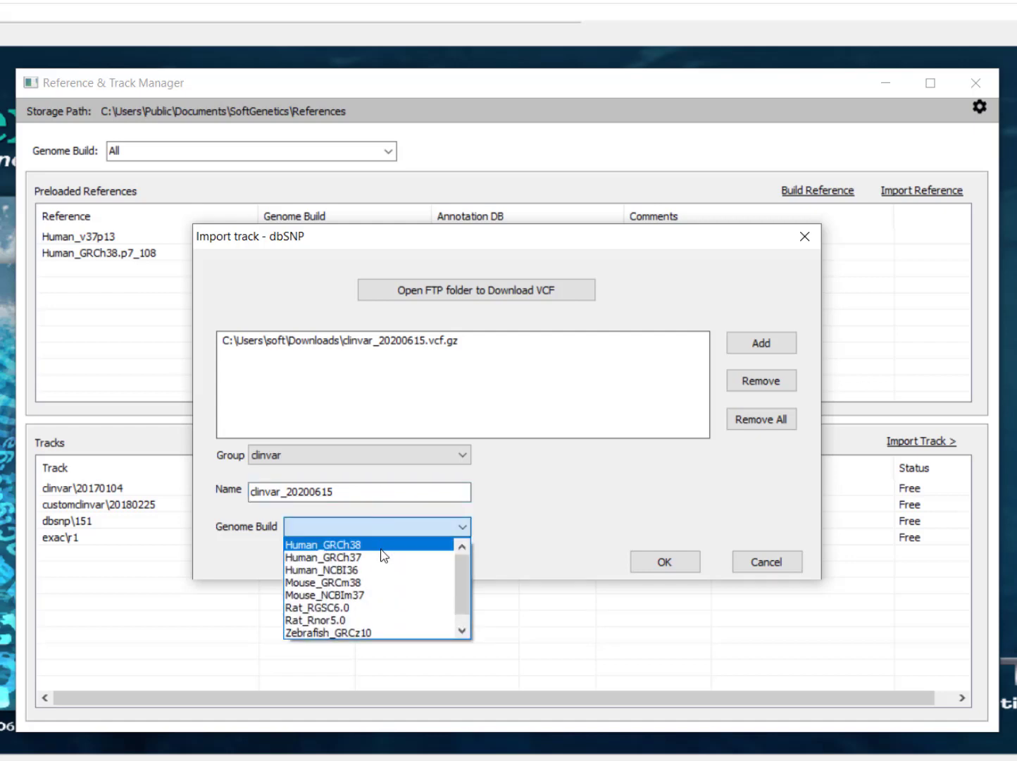
pyautogui.click(382, 548)
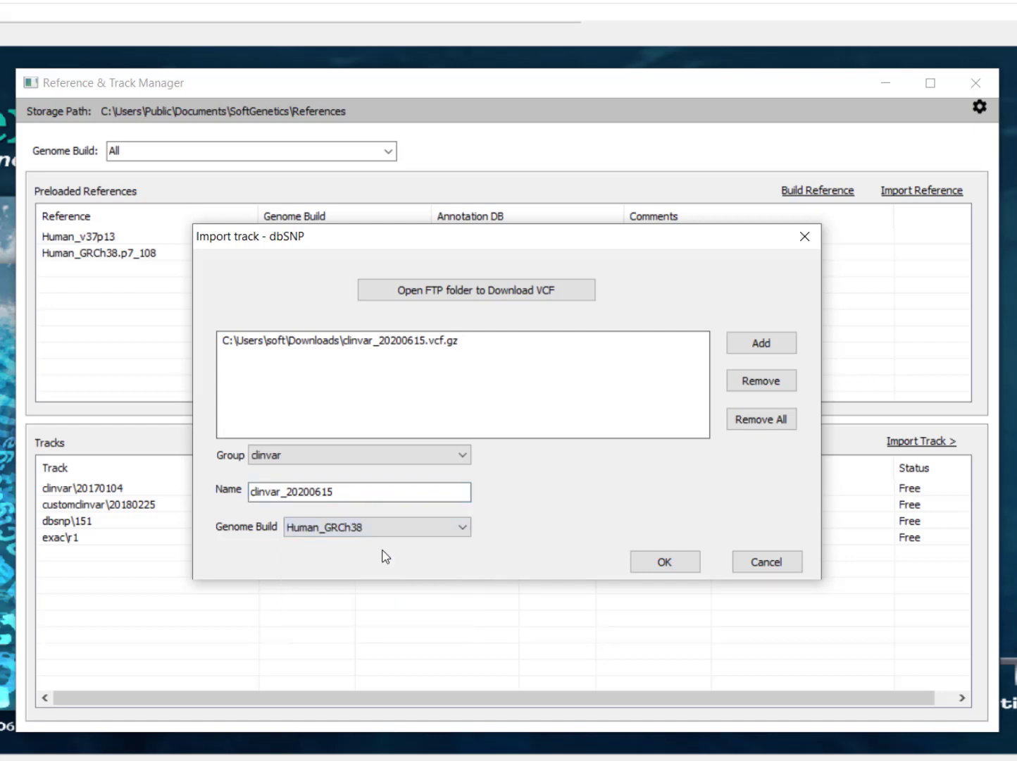
pyautogui.click(674, 561)
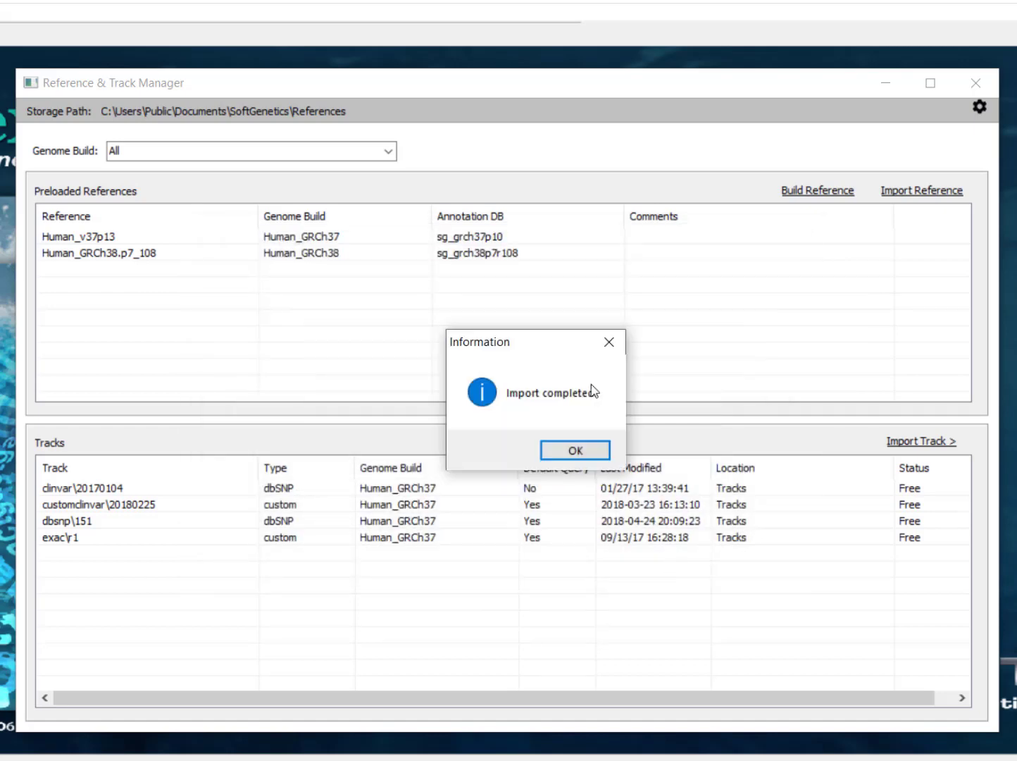
pyautogui.click(589, 452)
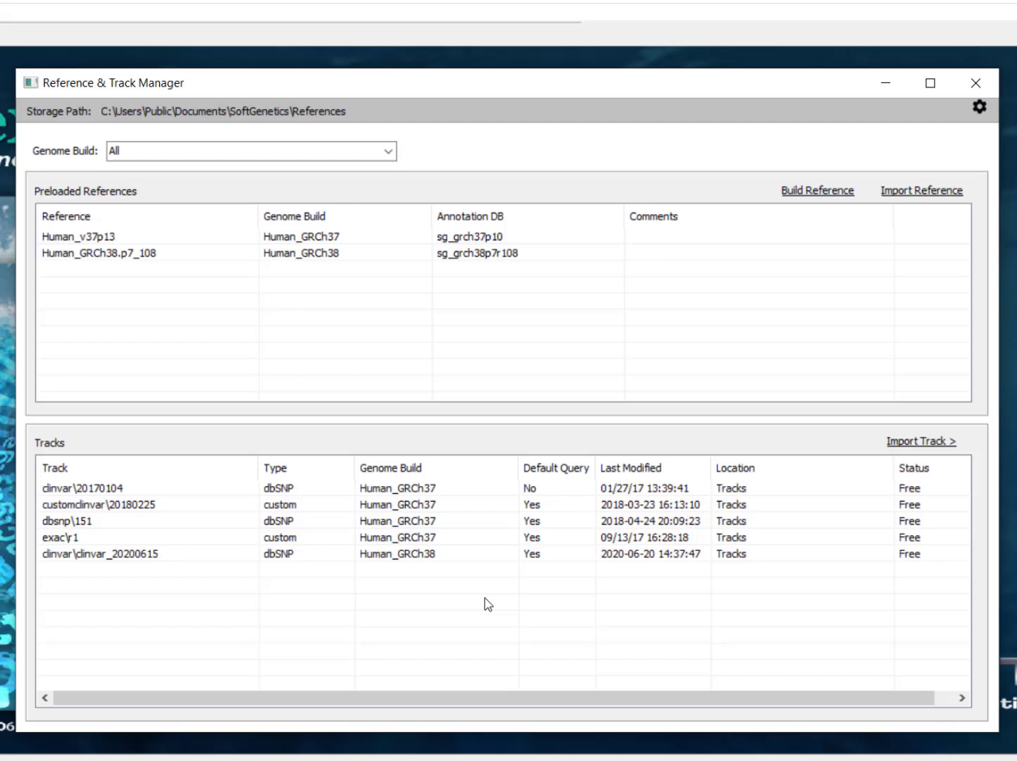
# Start a Custom Variant Track import and, with all file types listed, add clinvar_20200615.vcf.gz from the Downloads folder
pyautogui.click(902, 440)
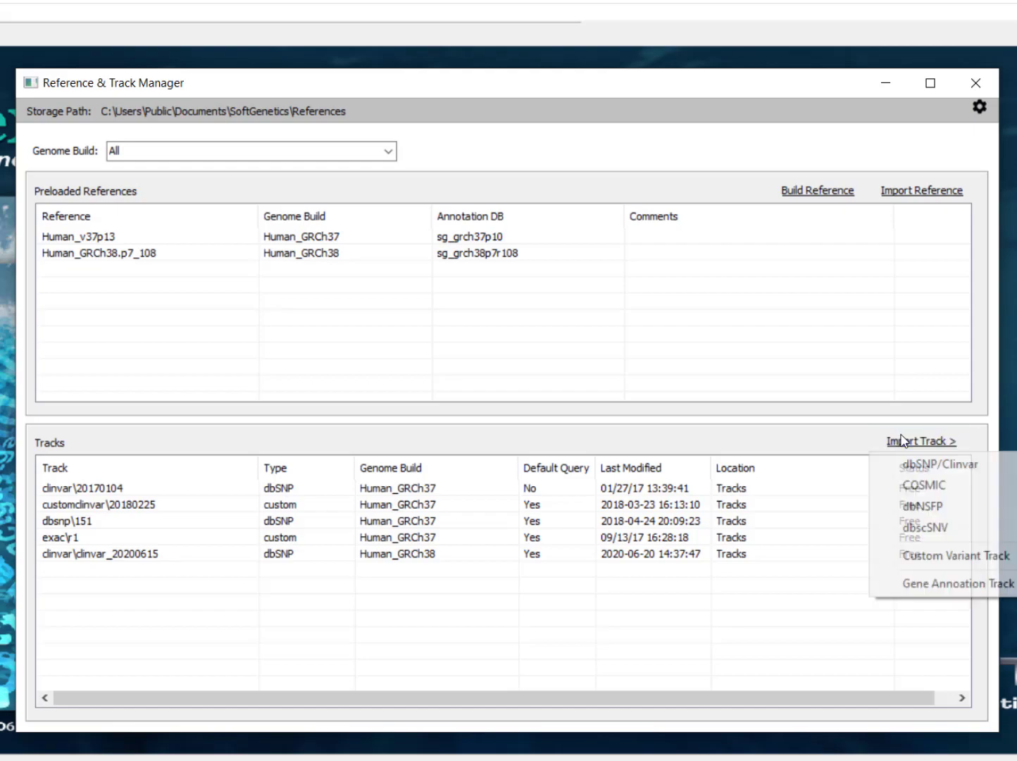
pyautogui.click(891, 556)
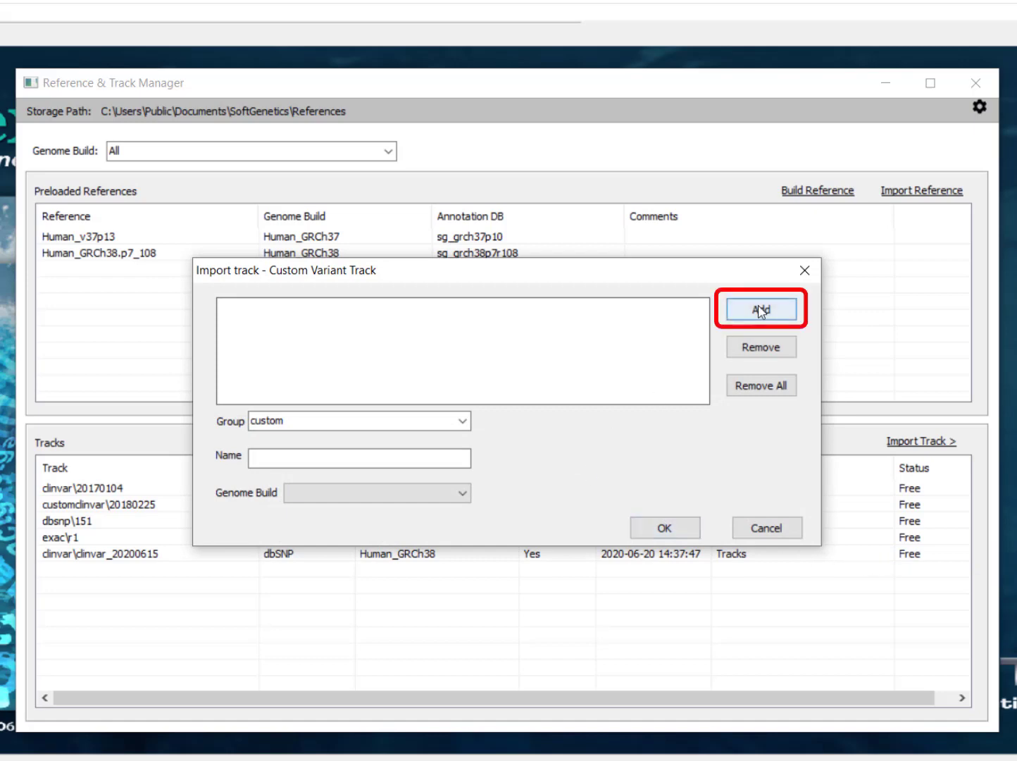
pyautogui.click(787, 315)
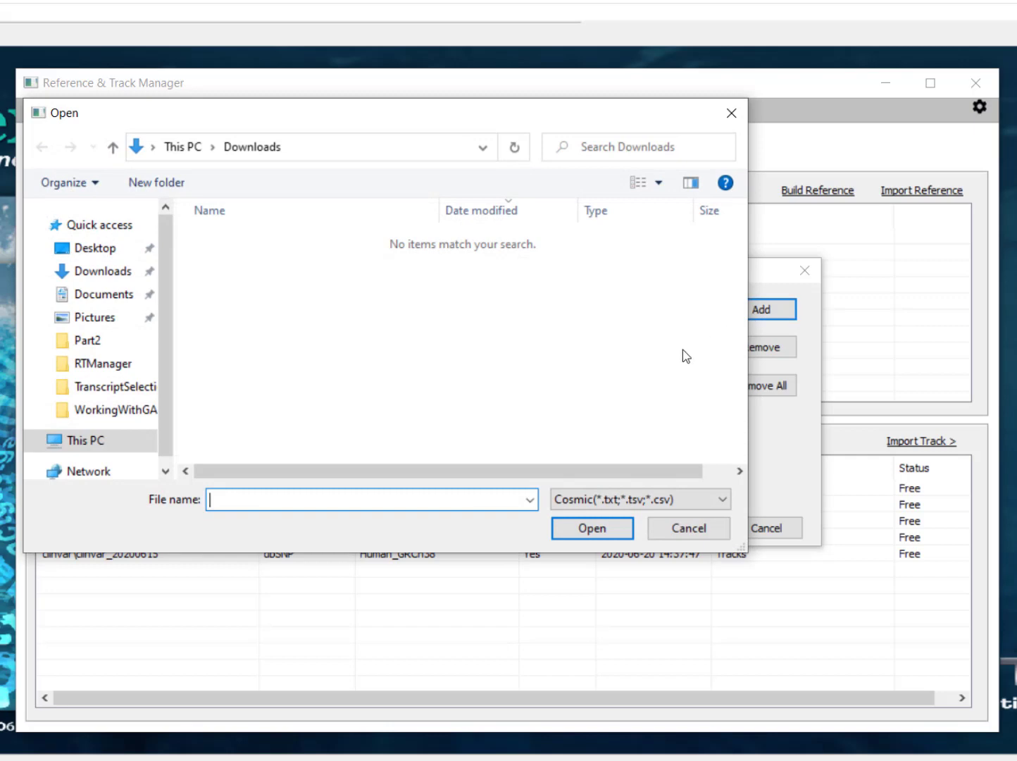
pyautogui.click(721, 502)
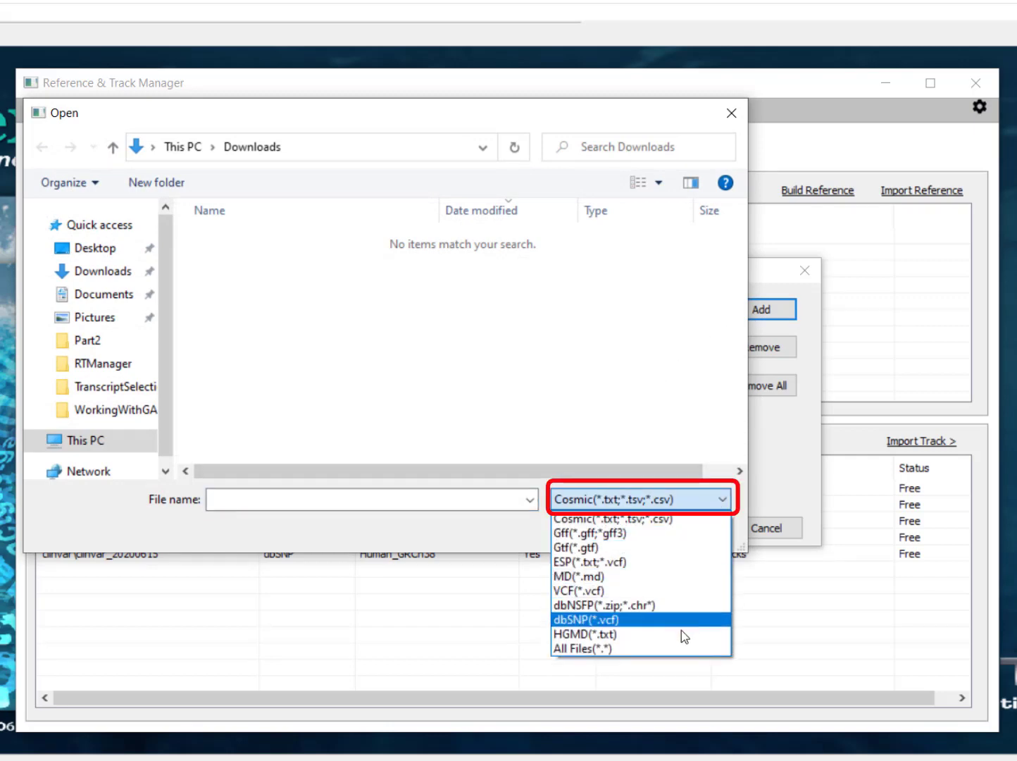
pyautogui.click(638, 649)
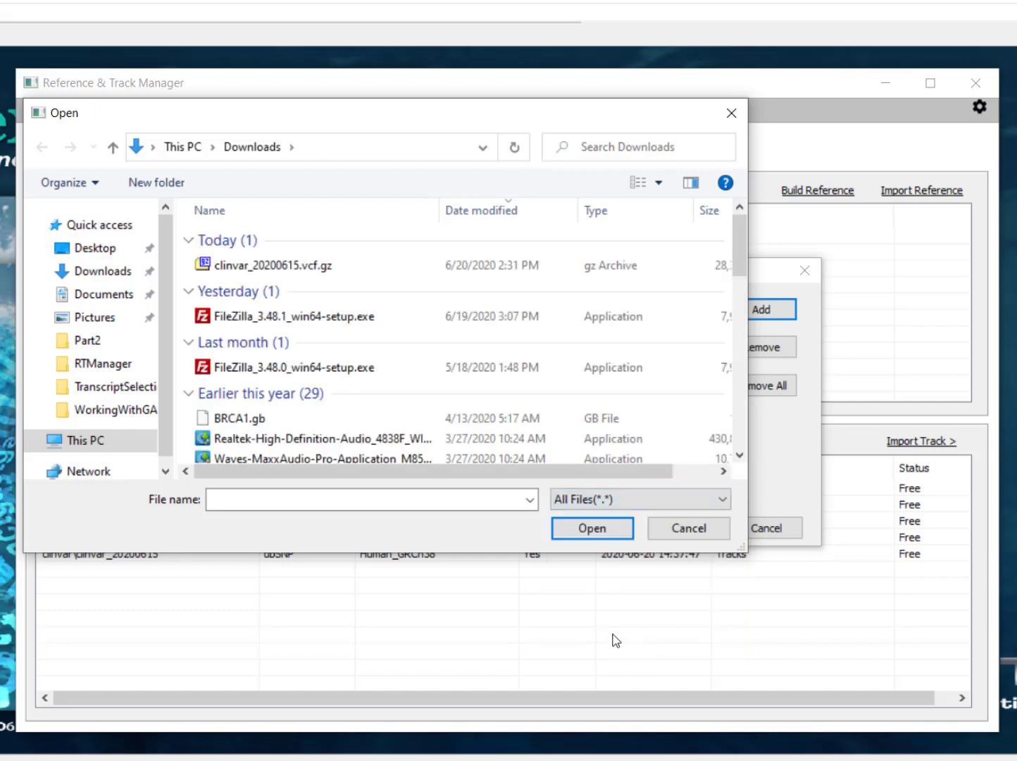
pyautogui.doubleClick(303, 267)
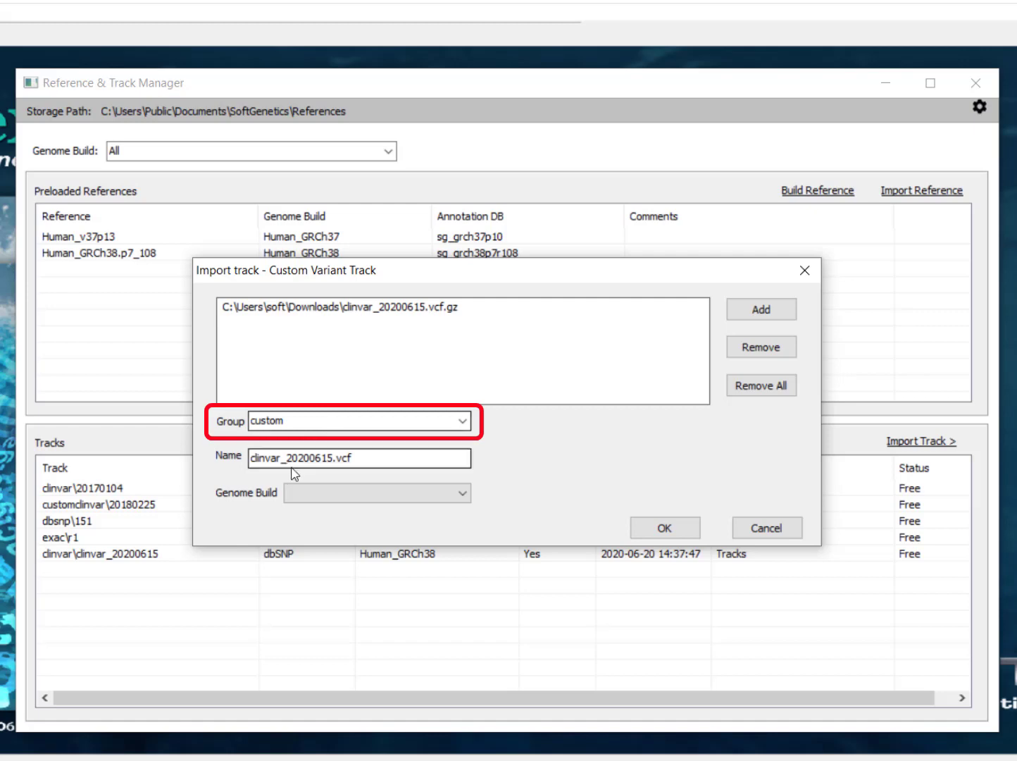
# Rename the track being imported as Customclinvar_20200615
pyautogui.moveTo(333, 458); pyautogui.dragTo(355, 457)
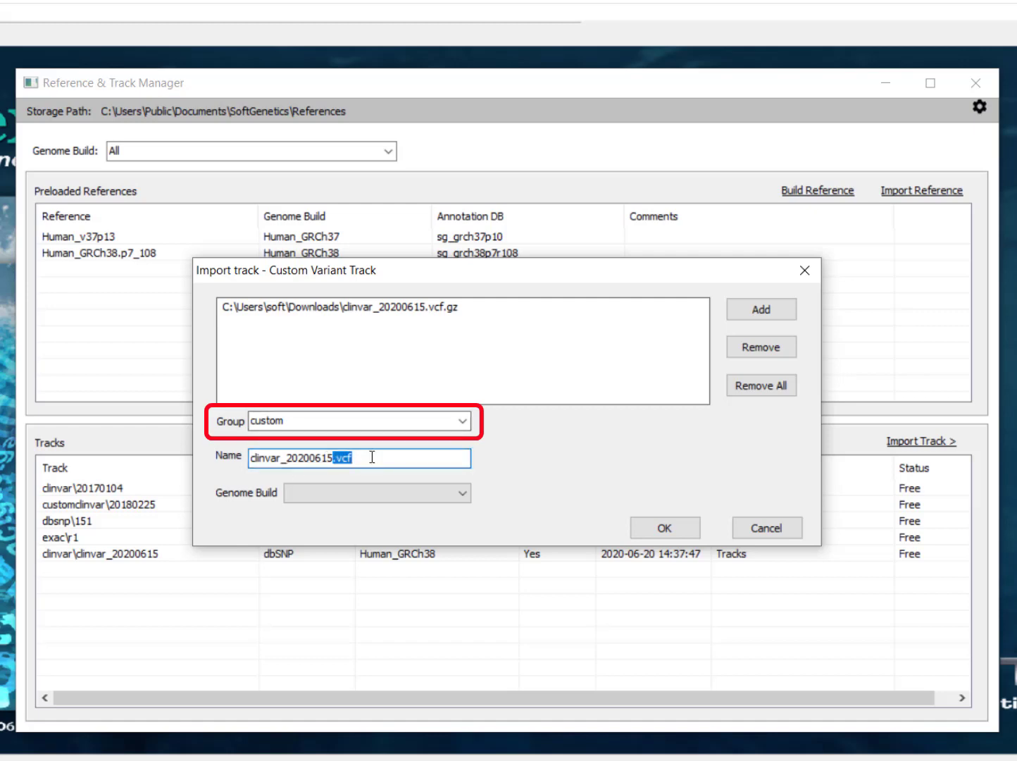
pyautogui.press('BackSpace')
pyautogui.click(251, 459)
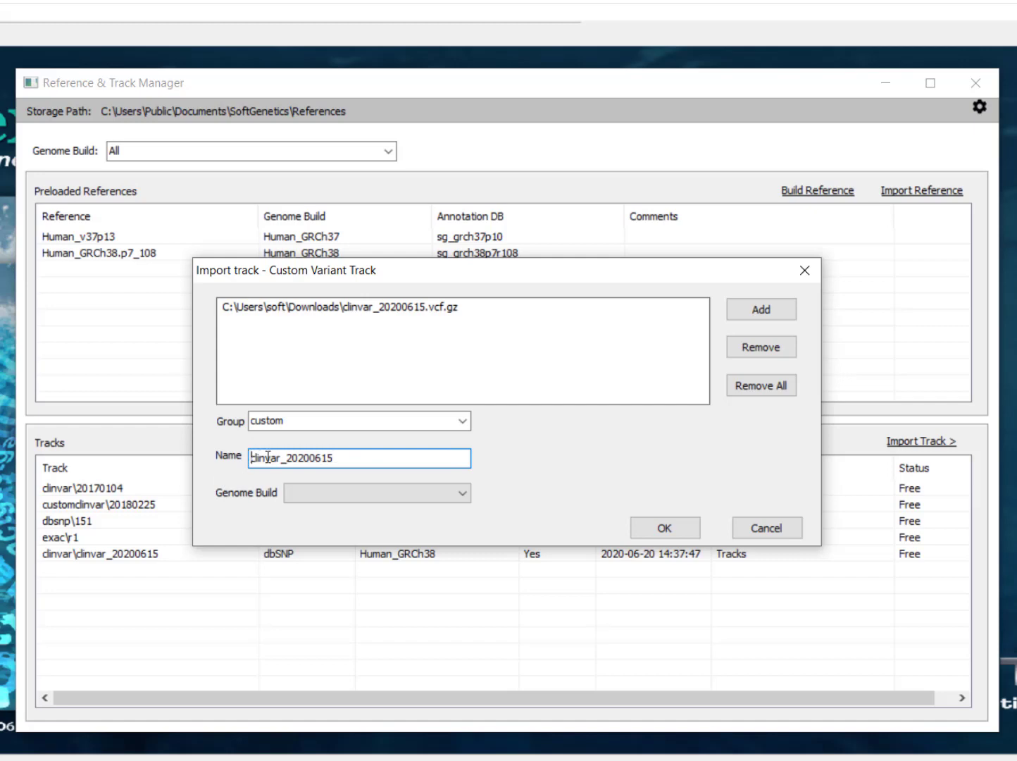
pyautogui.write('Custom')
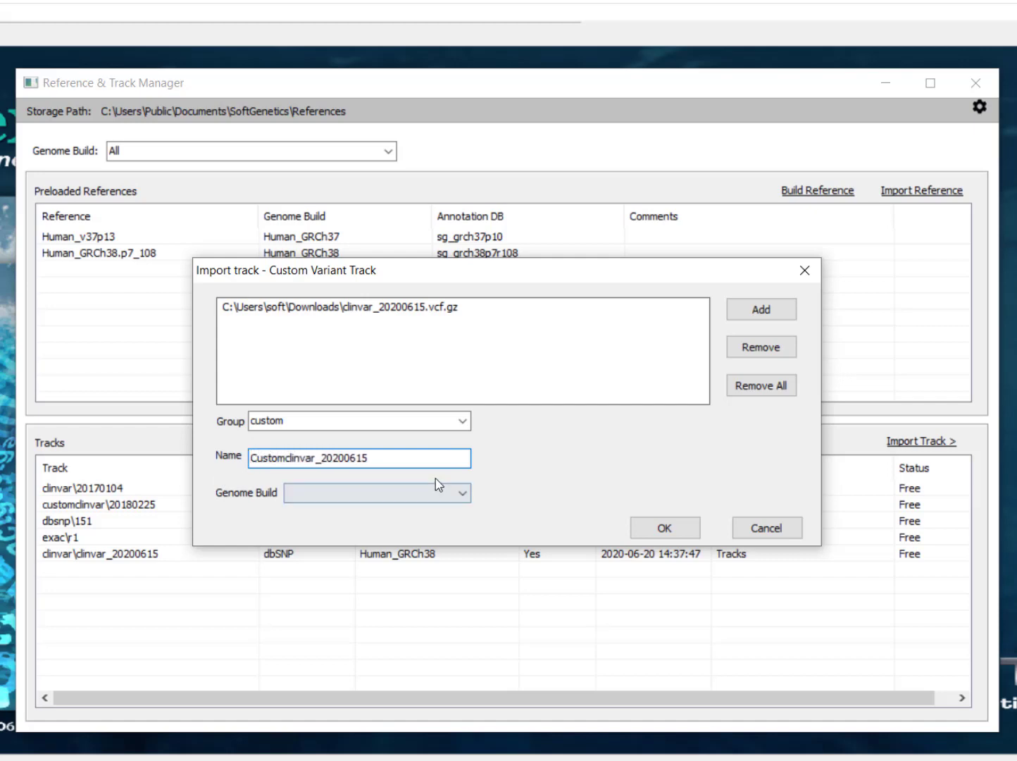
# Set the custom track's genome build to Human_GRCh38 and proceed to the column properties
pyautogui.click(444, 499)
pyautogui.click(423, 510)
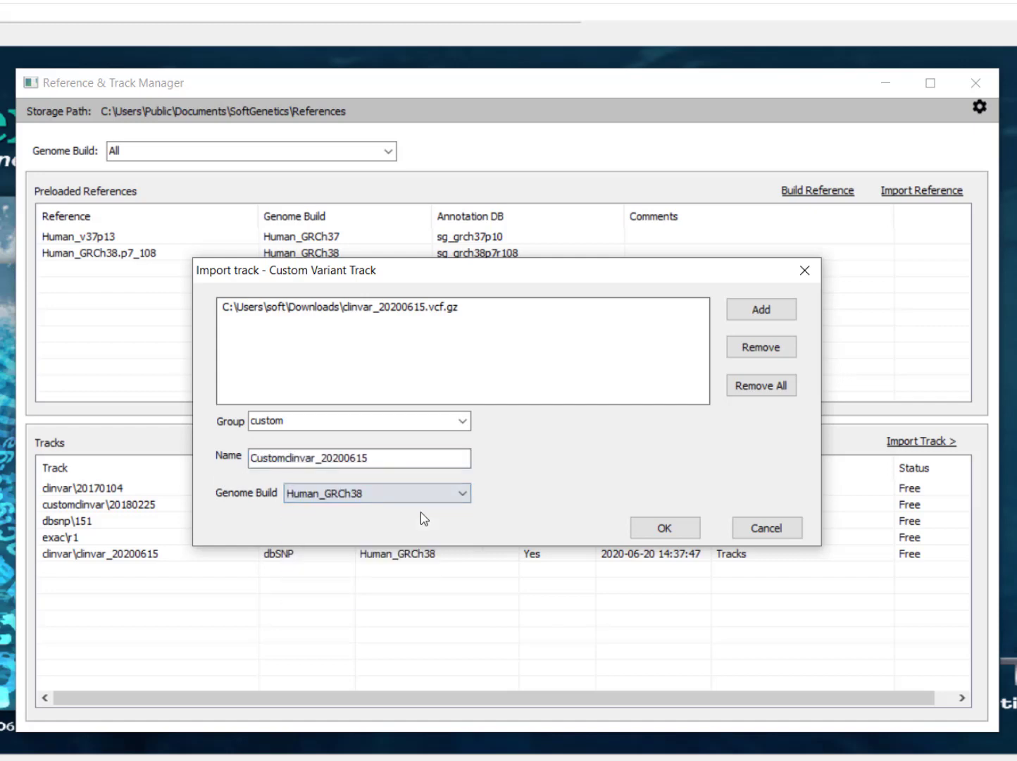
pyautogui.click(674, 529)
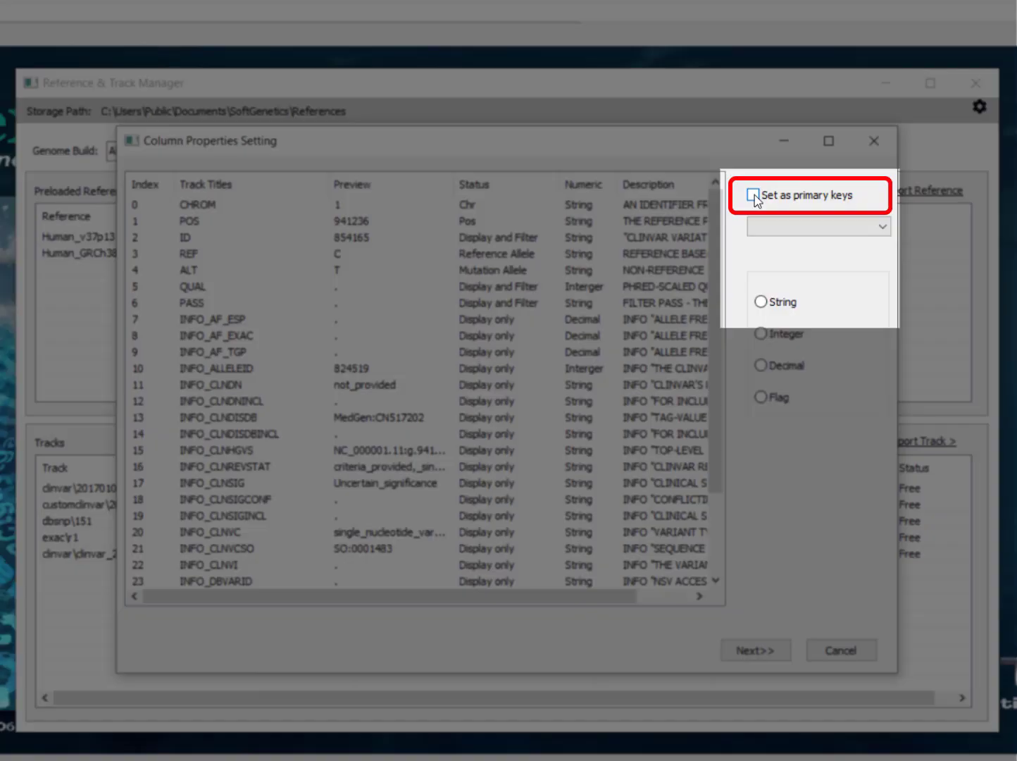
# Examine the primary key types offered in the column properties, leaving the primary key option switched off
pyautogui.click(753, 194)
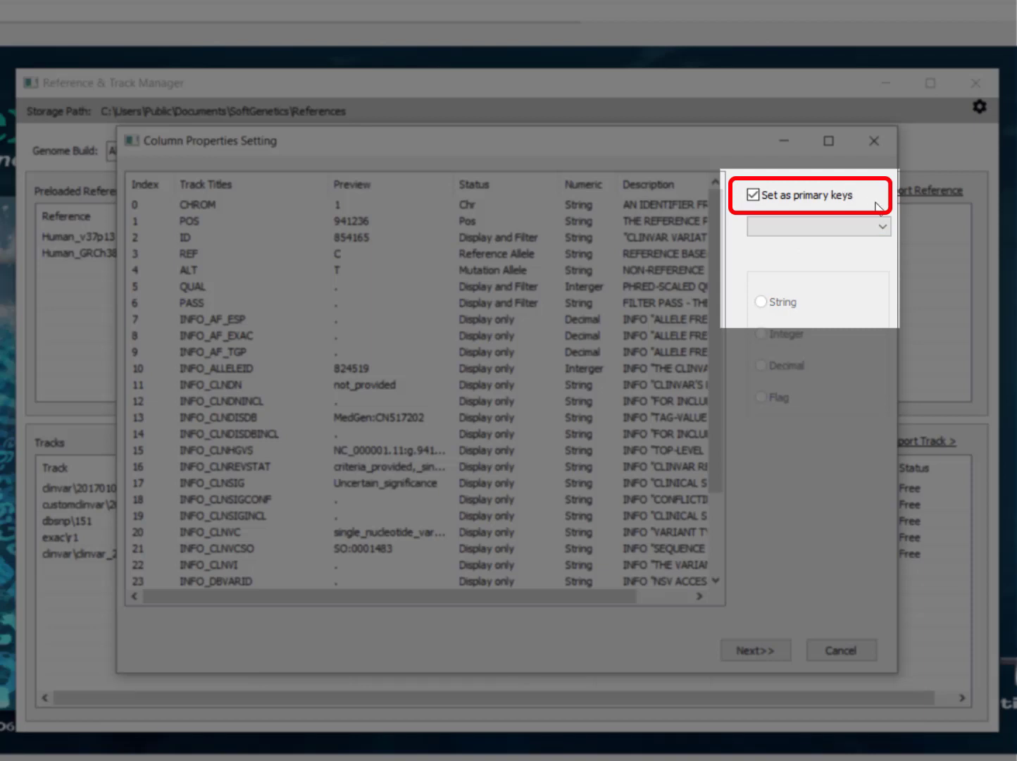
pyautogui.click(878, 230)
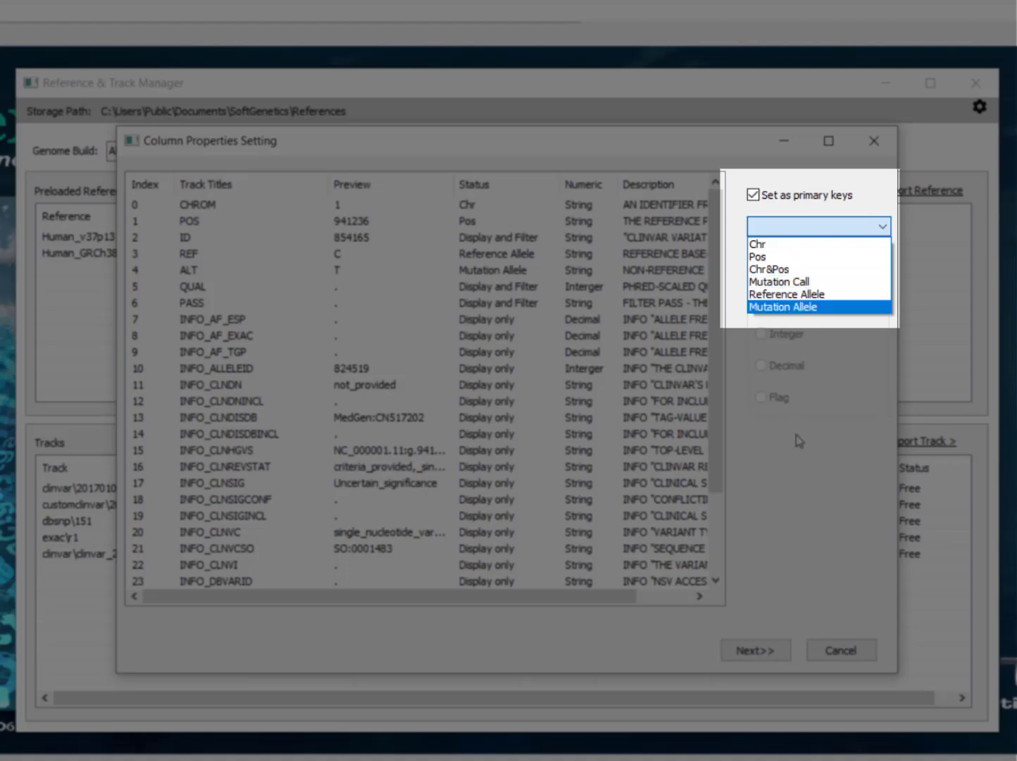
pyautogui.click(827, 499)
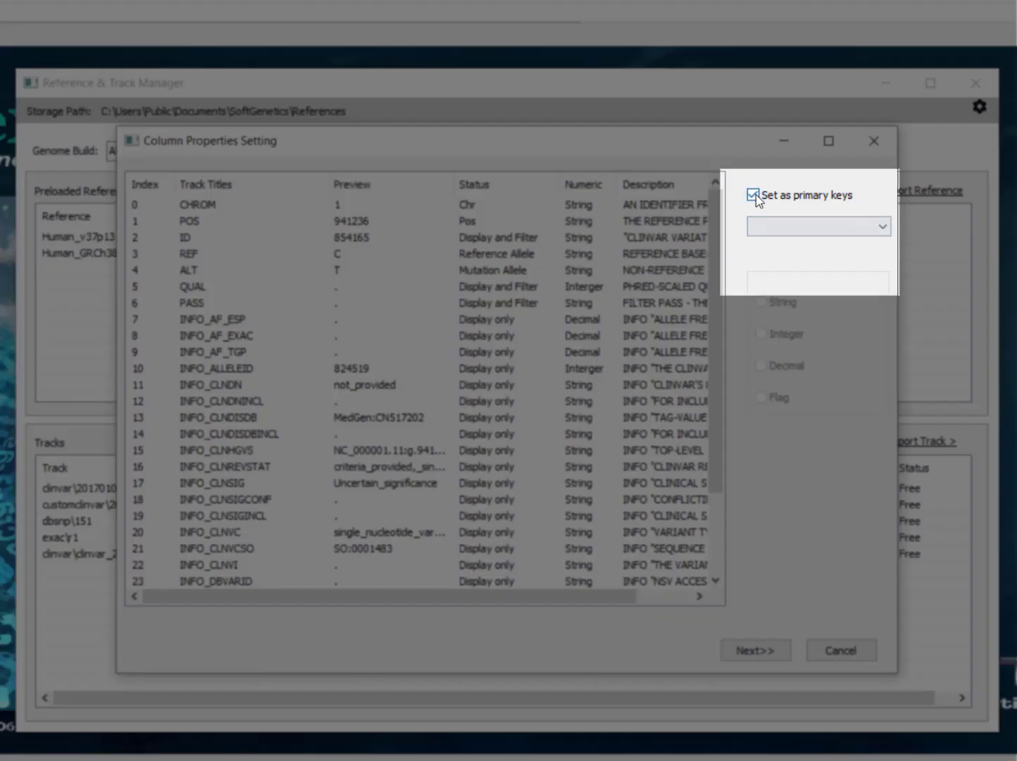
pyautogui.click(753, 194)
pyautogui.click(814, 226)
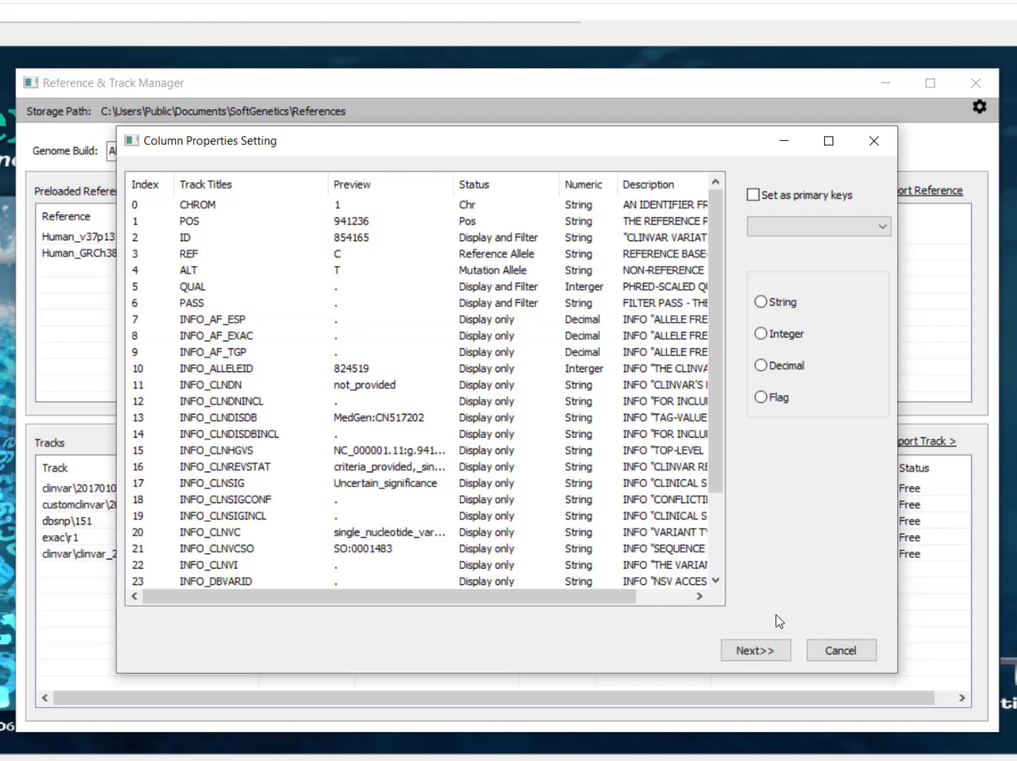
# Complete the custom track import with the preset column properties and set the Customclinvar_20200615 track's default query to No
pyautogui.click(774, 653)
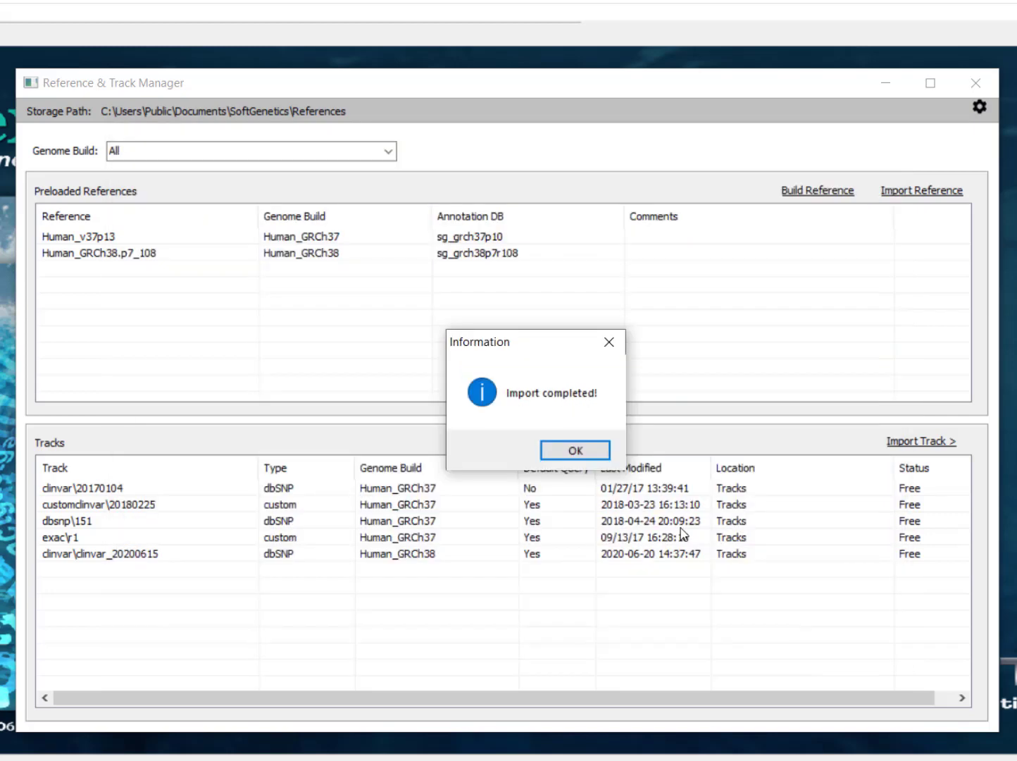
pyautogui.click(588, 450)
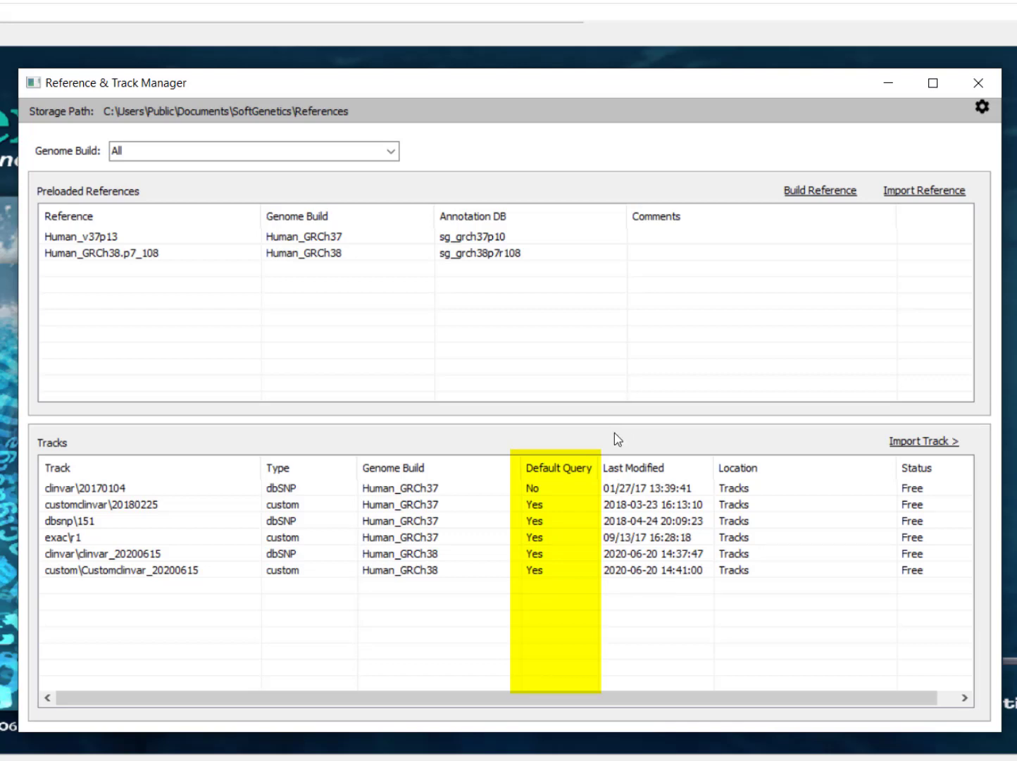
pyautogui.rightClick(421, 575)
pyautogui.moveTo(468, 586)
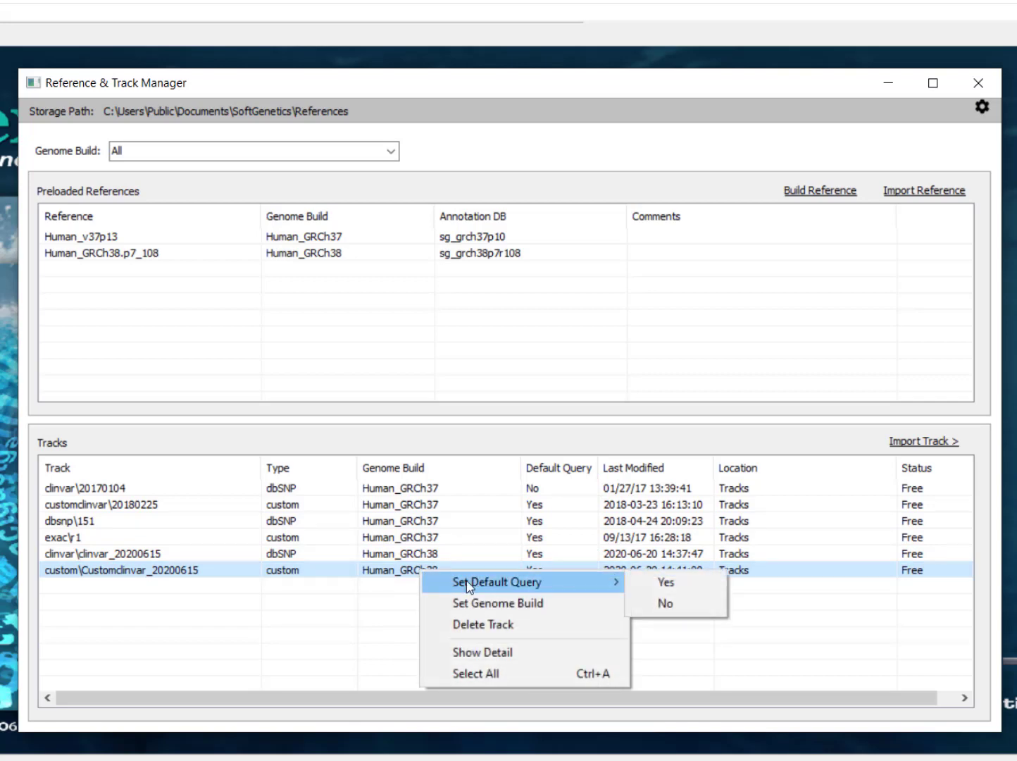
pyautogui.click(703, 603)
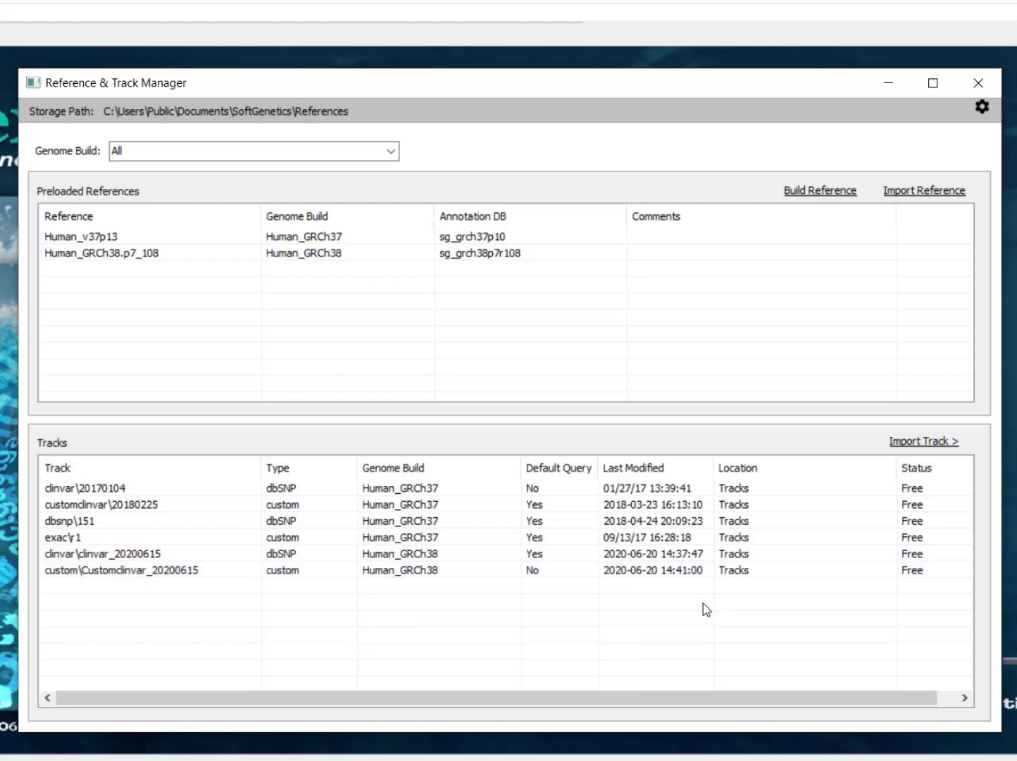
pyautogui.click(456, 570)
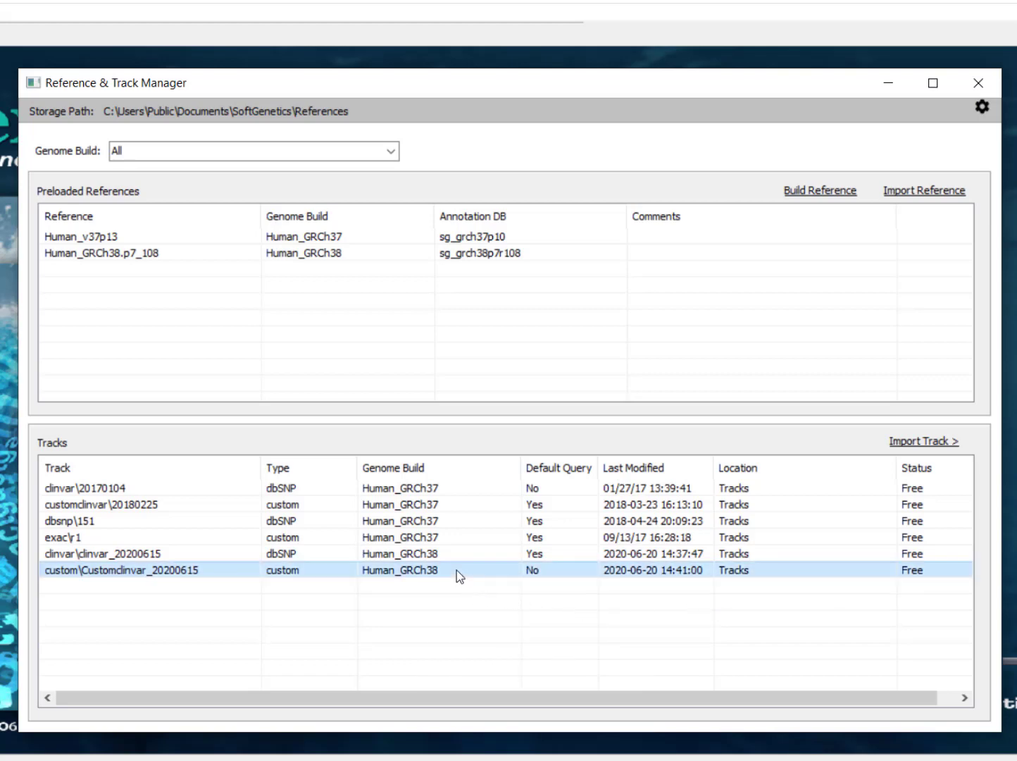
pyautogui.rightClick(456, 570)
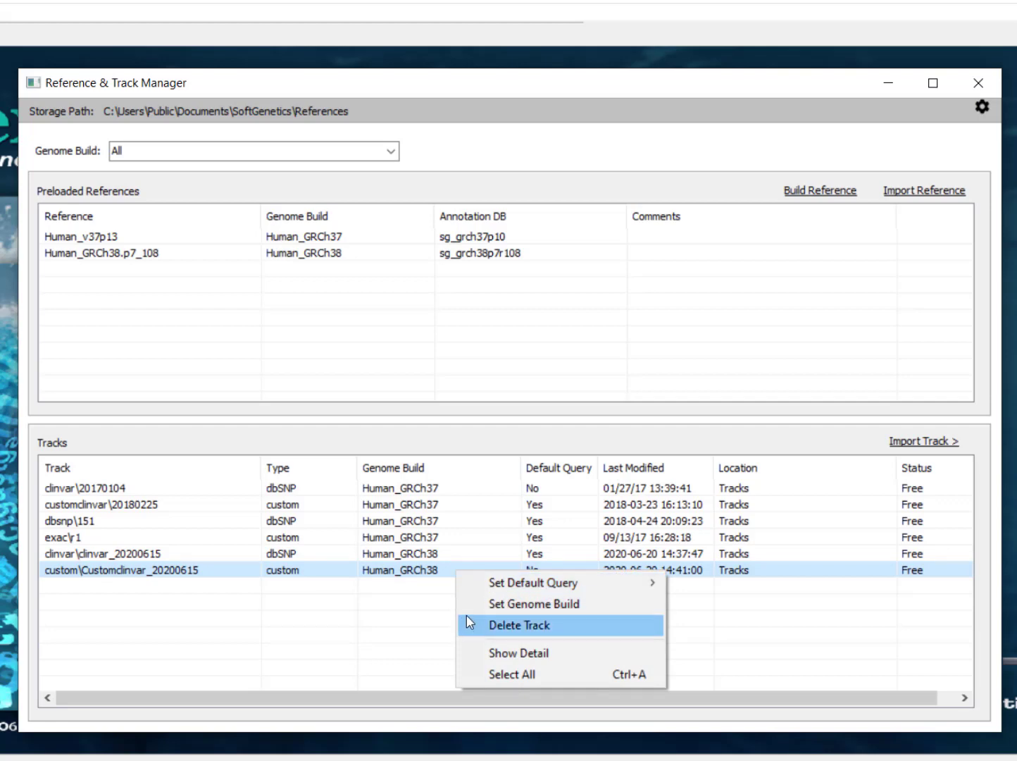
pyautogui.click(409, 613)
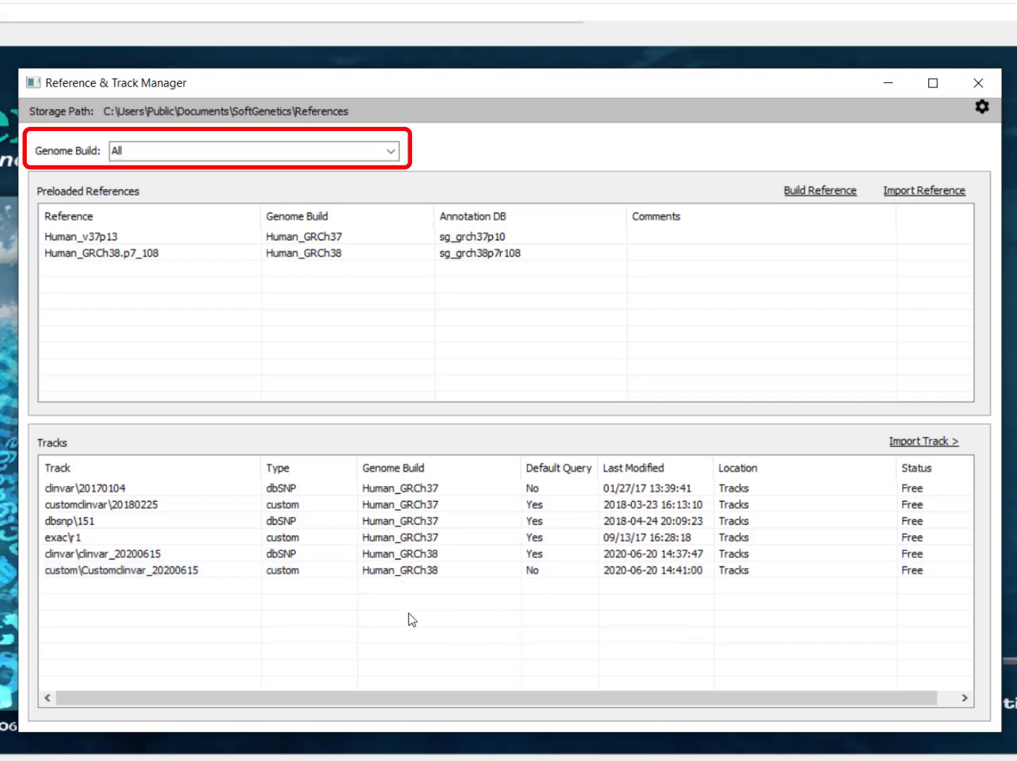
# Filter the references and tracks by the Human_GRCh38 genome build
pyautogui.click(392, 152)
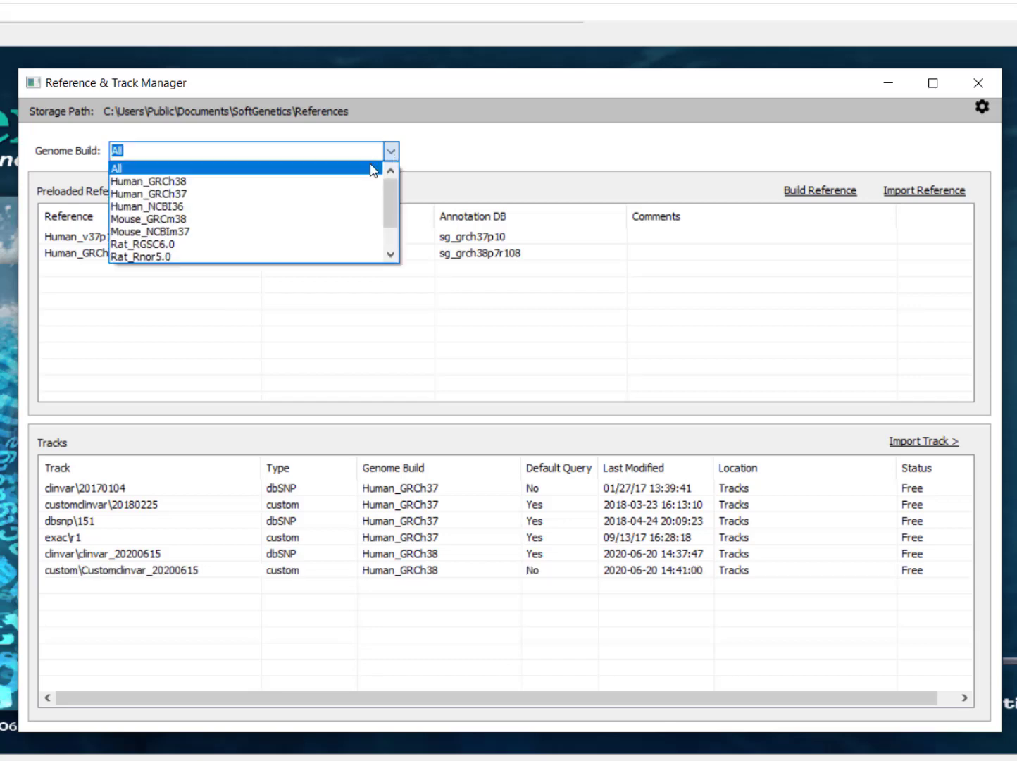
pyautogui.click(359, 182)
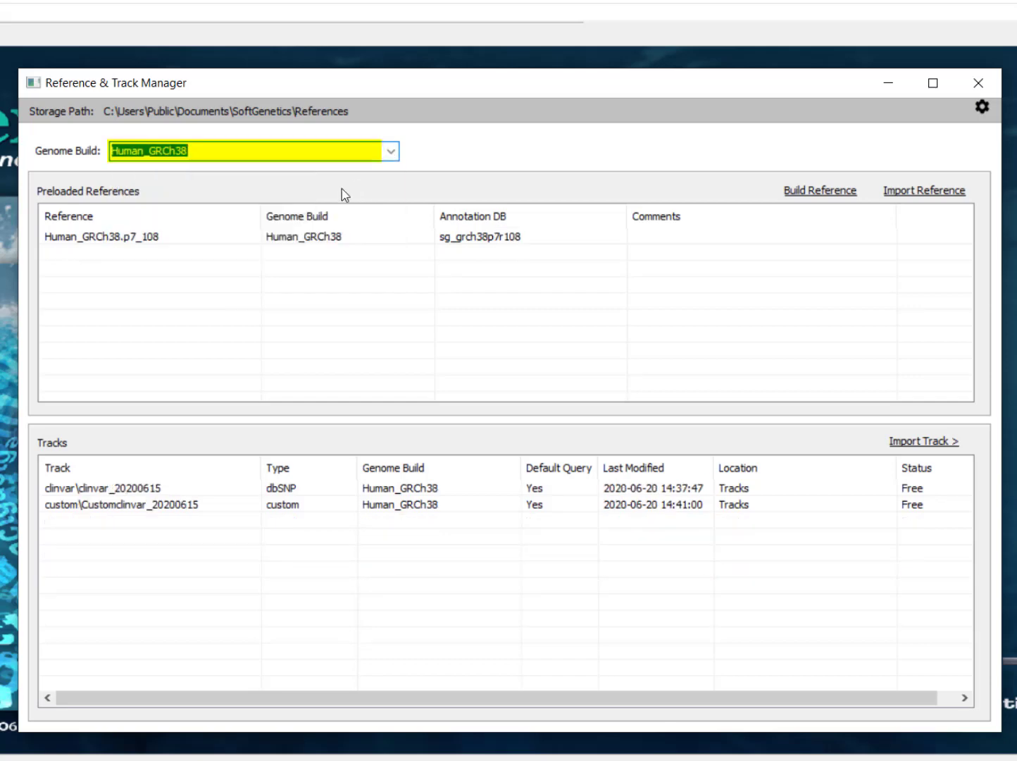